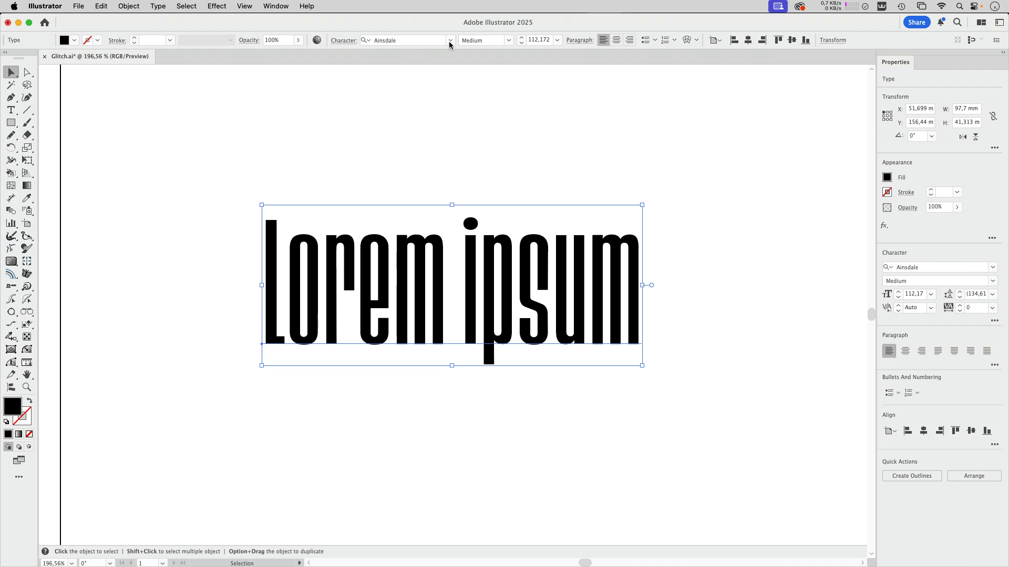
click(450, 41)
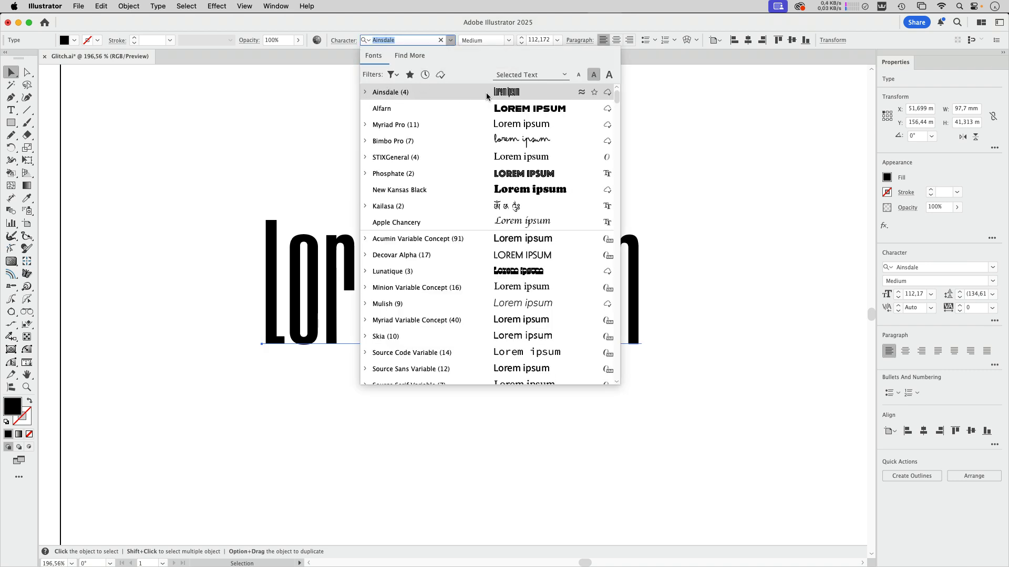
click(458, 23)
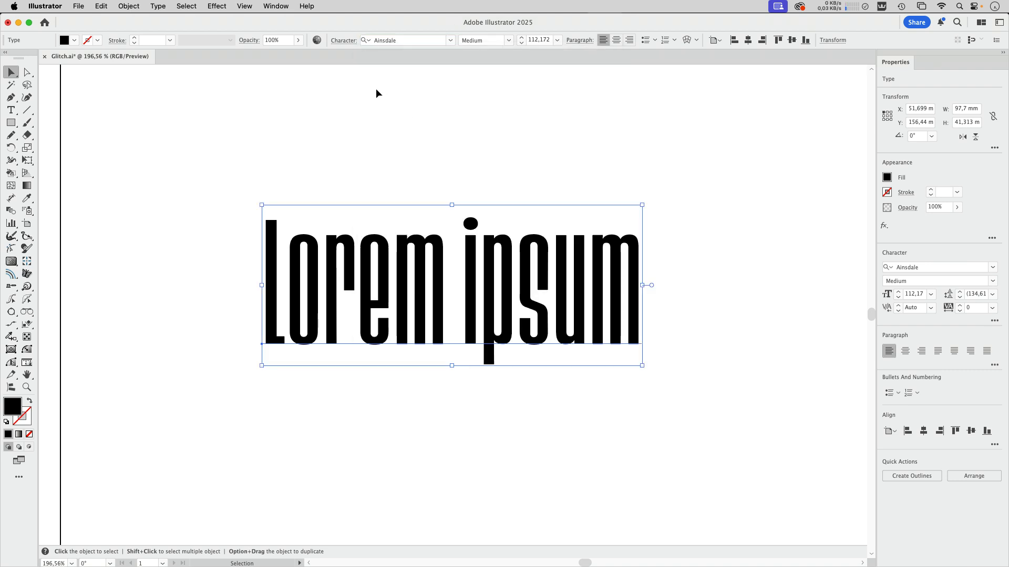
Step: Change the Lorem ipsum text to uppercase and convert it to outlines
click(135, 7)
mouse_move(157, 6)
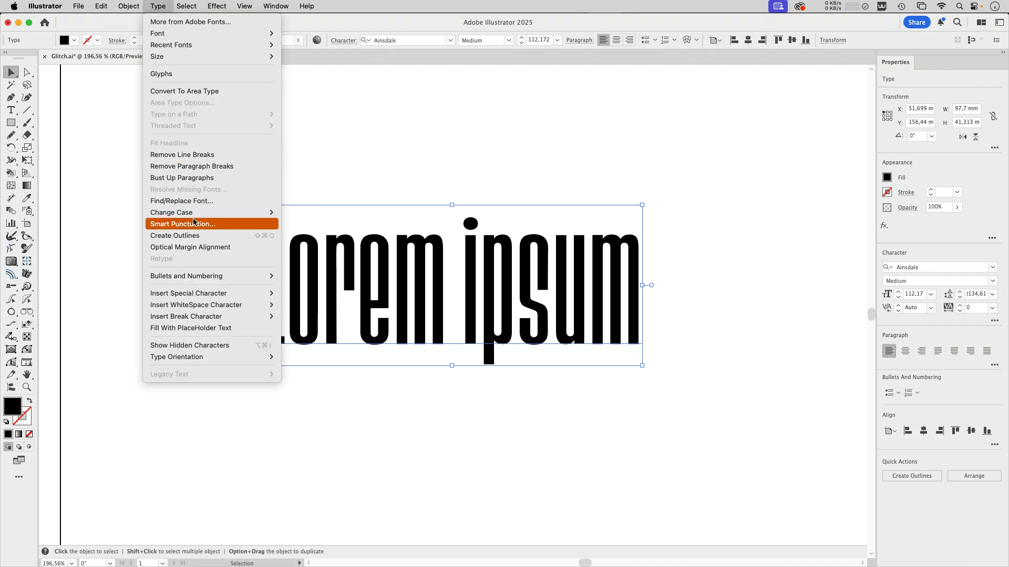
mouse_move(197, 213)
click(305, 213)
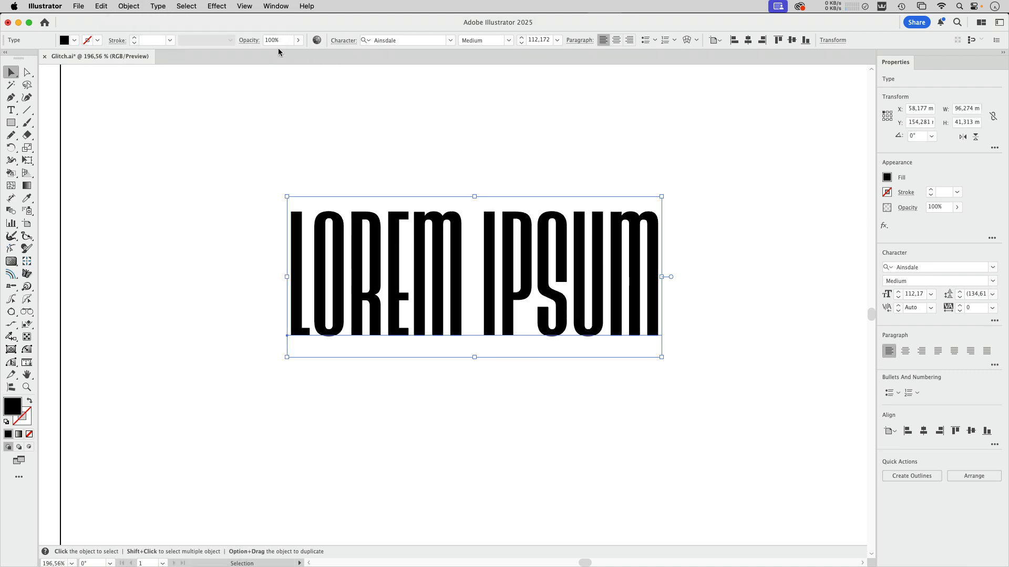
click(158, 6)
click(251, 237)
Step: Scale the outlined text up proportionally to about 150 × 51 mm, move it to the middle of the page and deselect it
drag(574, 209, 572, 207)
drag(614, 269, 834, 383)
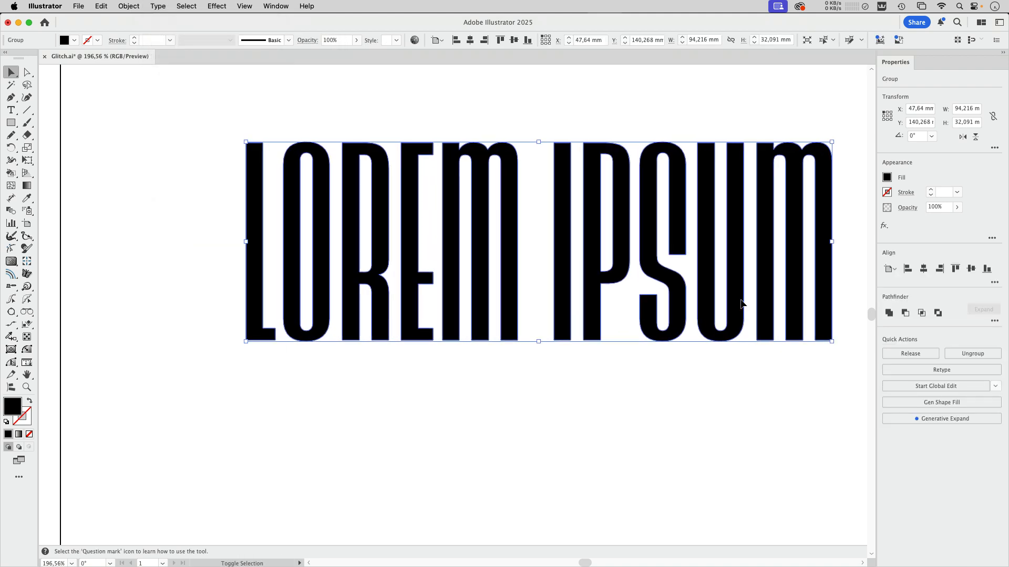
drag(743, 305, 689, 330)
click(472, 102)
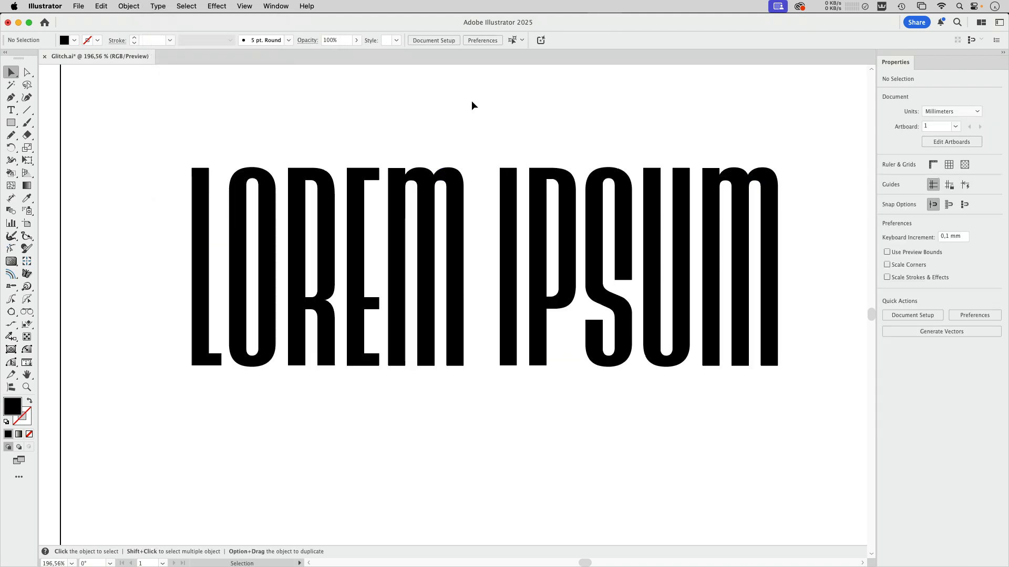
Step: Draw a horizontal line about 162 mm long across the tops of the letters and give it a black fill
click(27, 111)
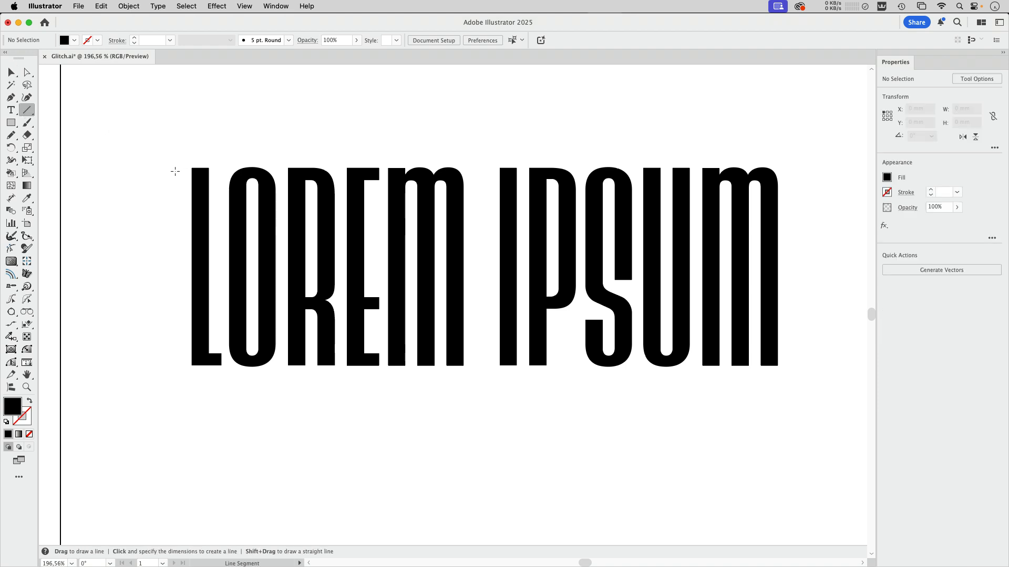
drag(175, 171, 804, 191)
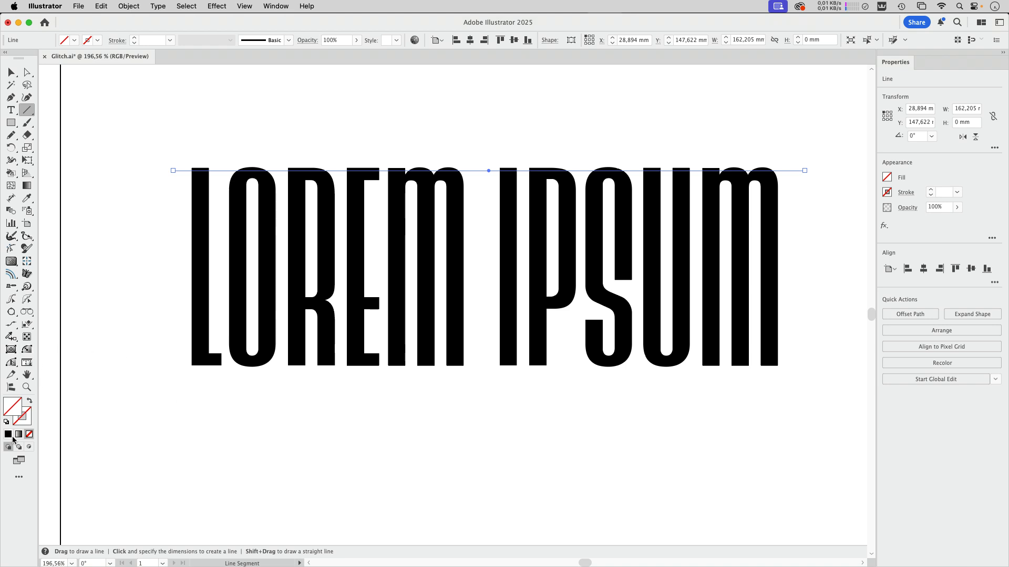
click(8, 434)
click(11, 72)
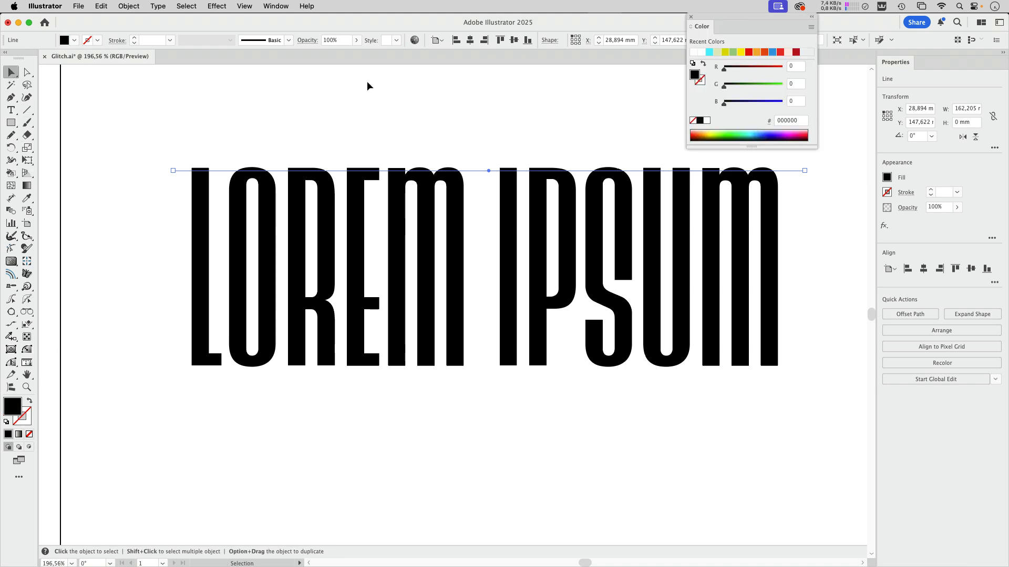
click(691, 17)
click(217, 175)
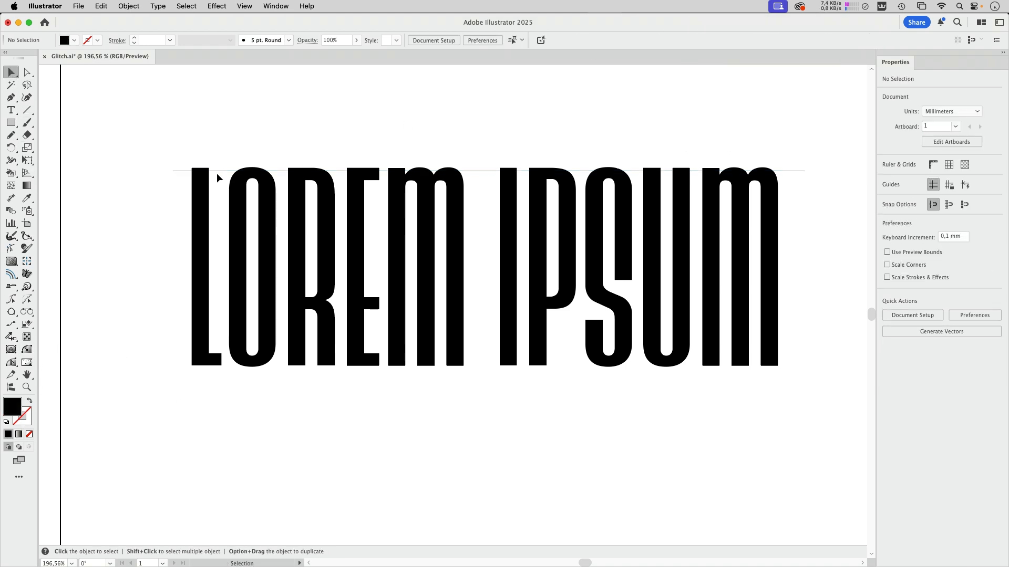
Step: Duplicate the line about 2.6 mm below itself and repeat the copy until lines cover the full height of the letters
drag(185, 175, 185, 184)
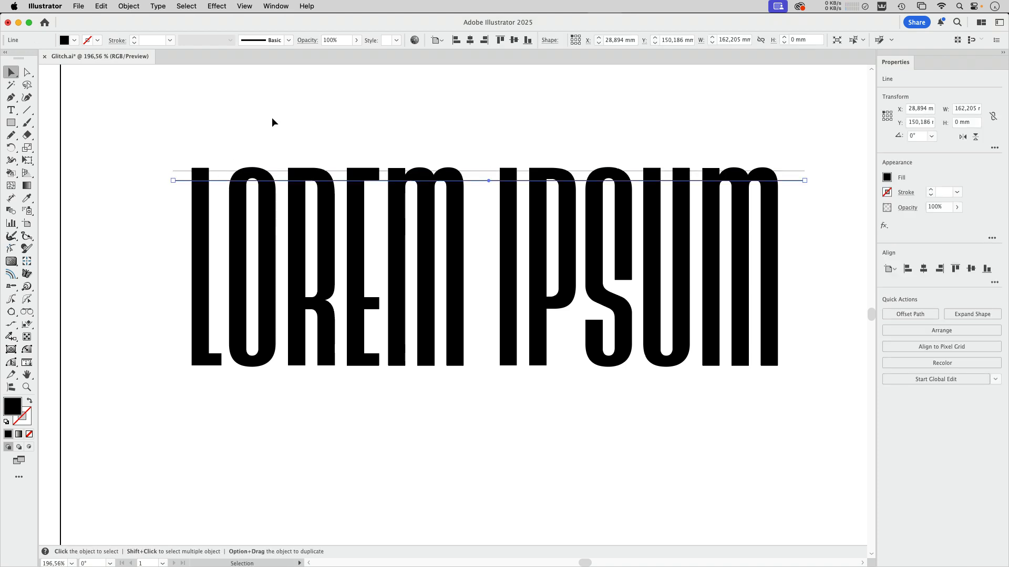
key(super+d)
key(super+d)
key(super+d)
key(super+d)
key(super+d)
key(super+d)
key(super+d)
key(super+d)
key(super+d)
key(super+d)
key(super+d)
key(super+d)
key(super+d)
key(super+d)
key(super+d)
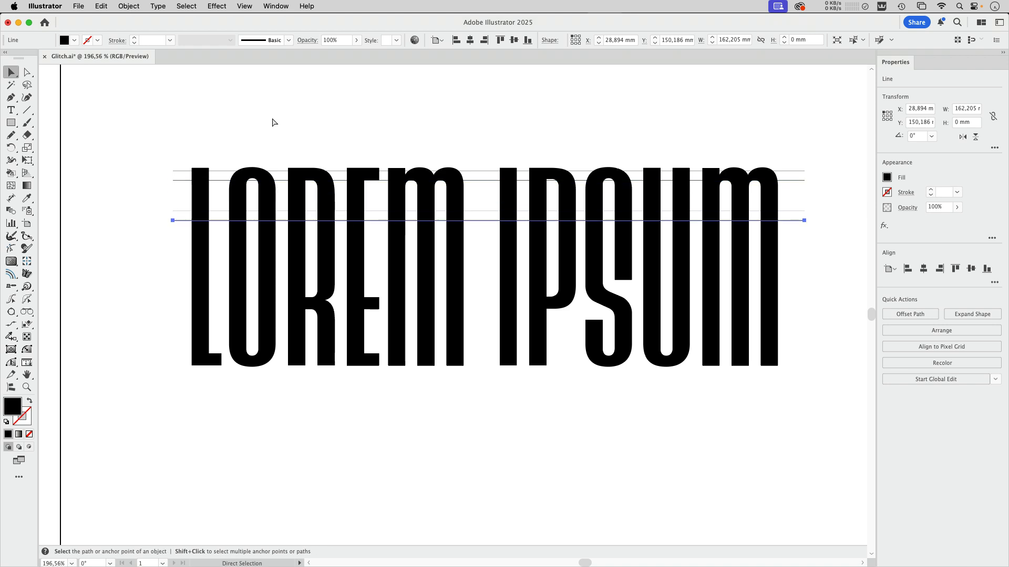
key(super+d)
key(super+d)
key(super+d)
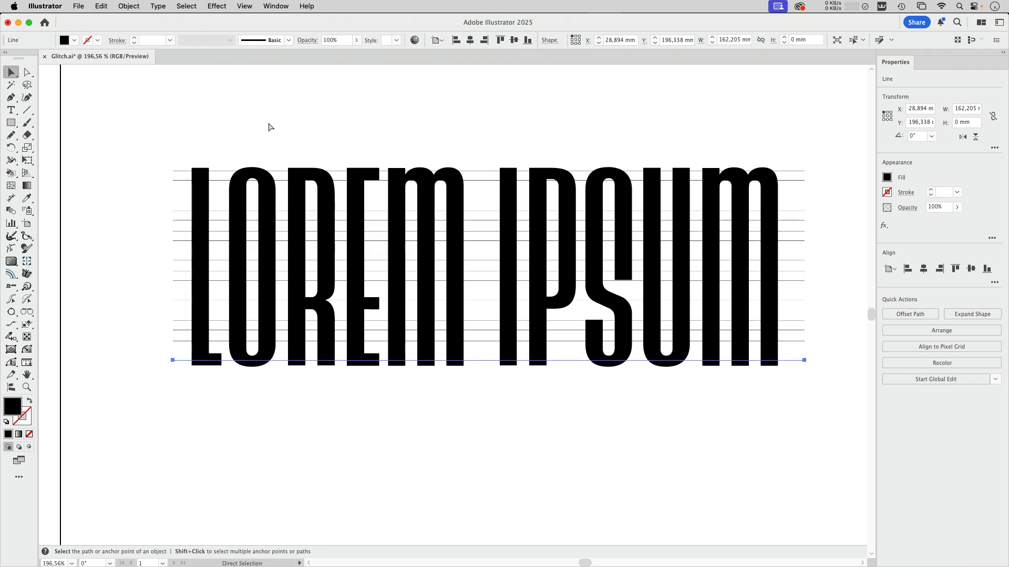
key(v)
click(150, 120)
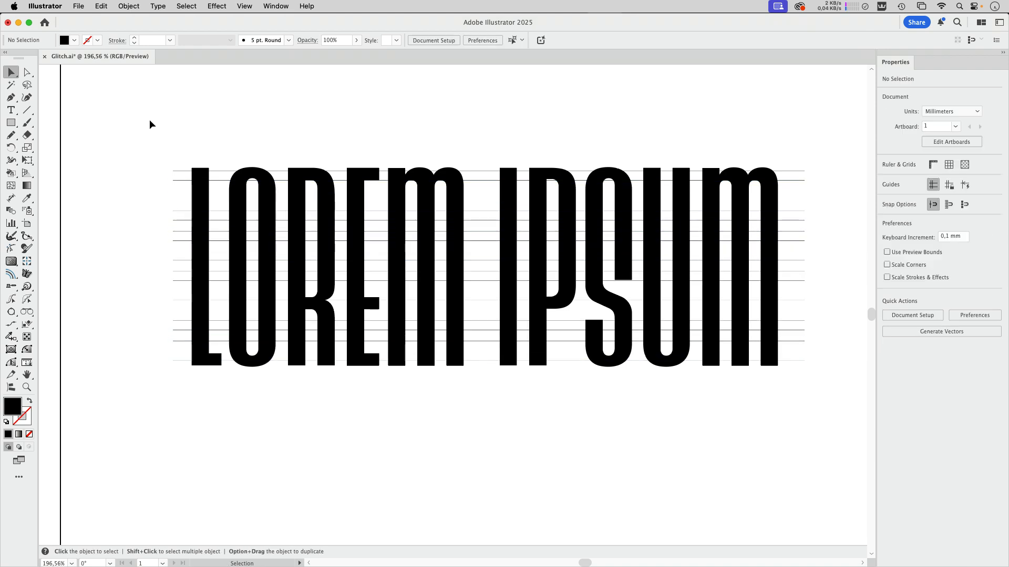
Step: Scatter all the horizontal lines vertically using Transform Each with 0 mm horizontal move, 3.175 mm vertical move and Random on
drag(137, 127, 182, 393)
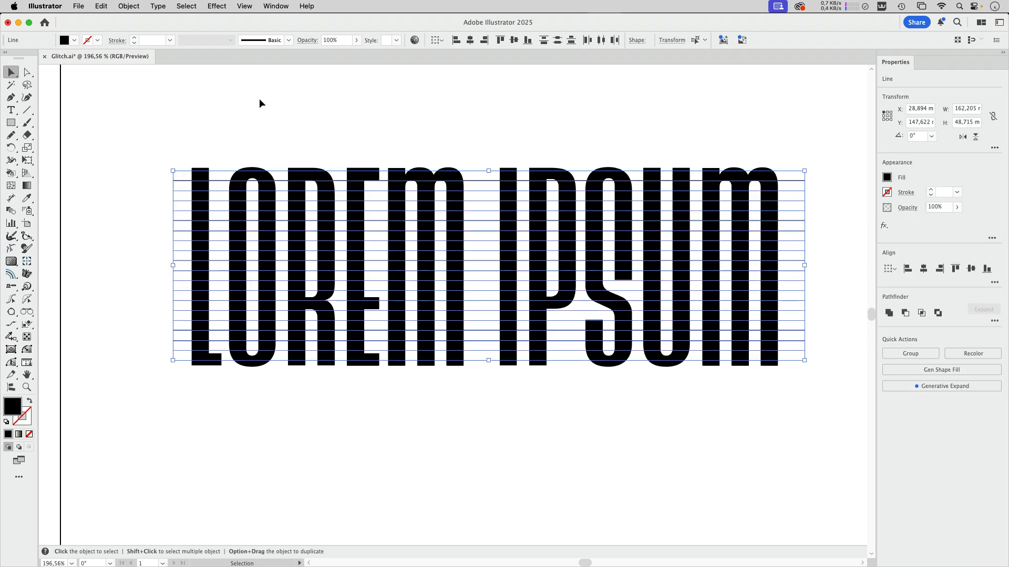
click(127, 7)
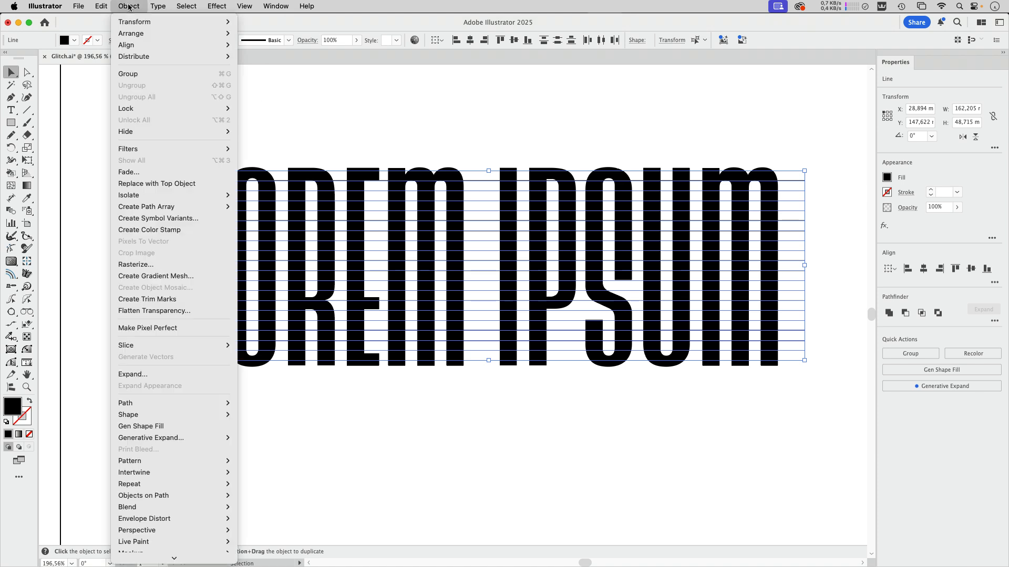
mouse_move(130, 23)
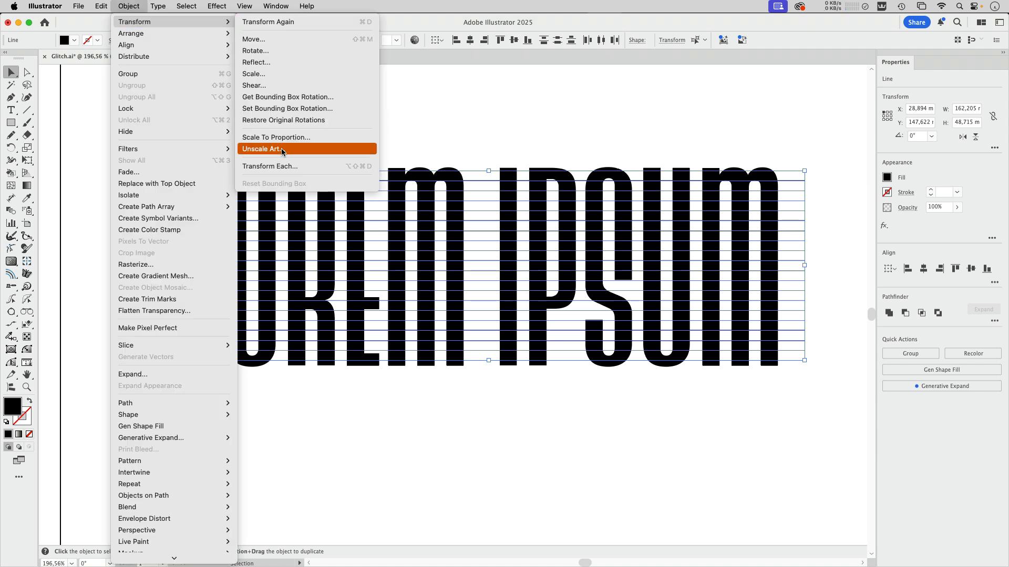
click(270, 166)
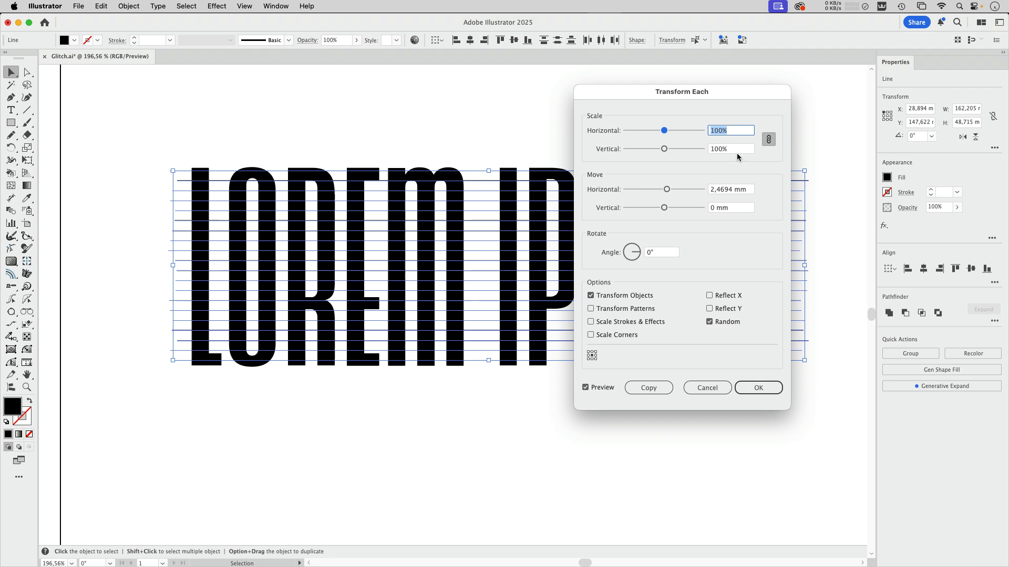
click(746, 191)
text(0)
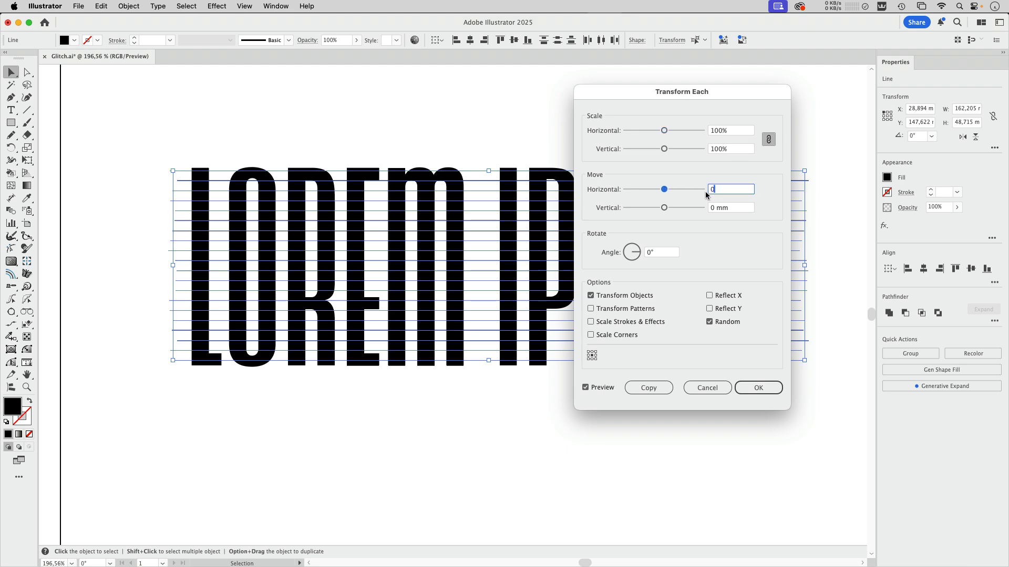
key(Tab)
drag(664, 208, 668, 210)
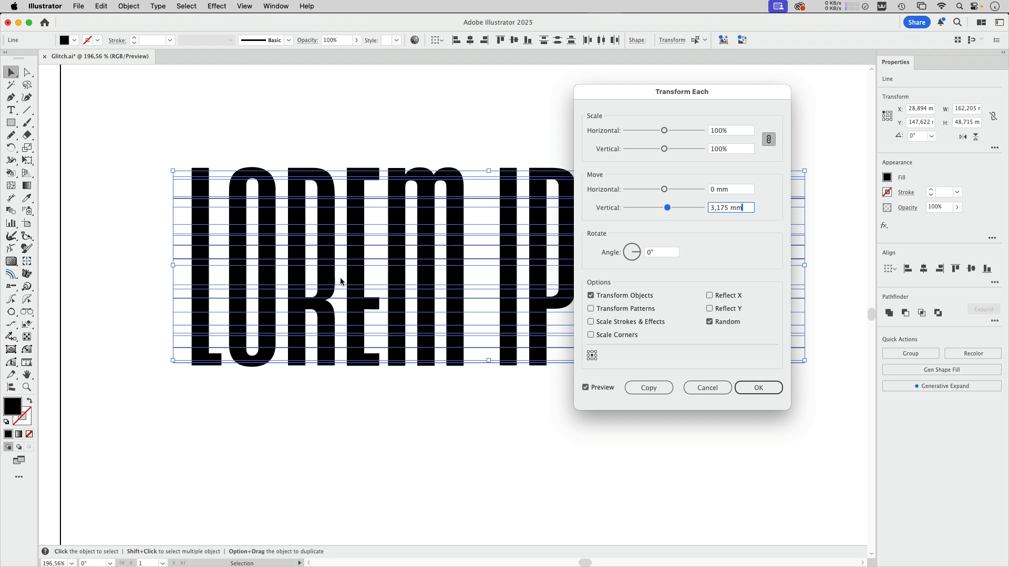
click(667, 208)
click(758, 388)
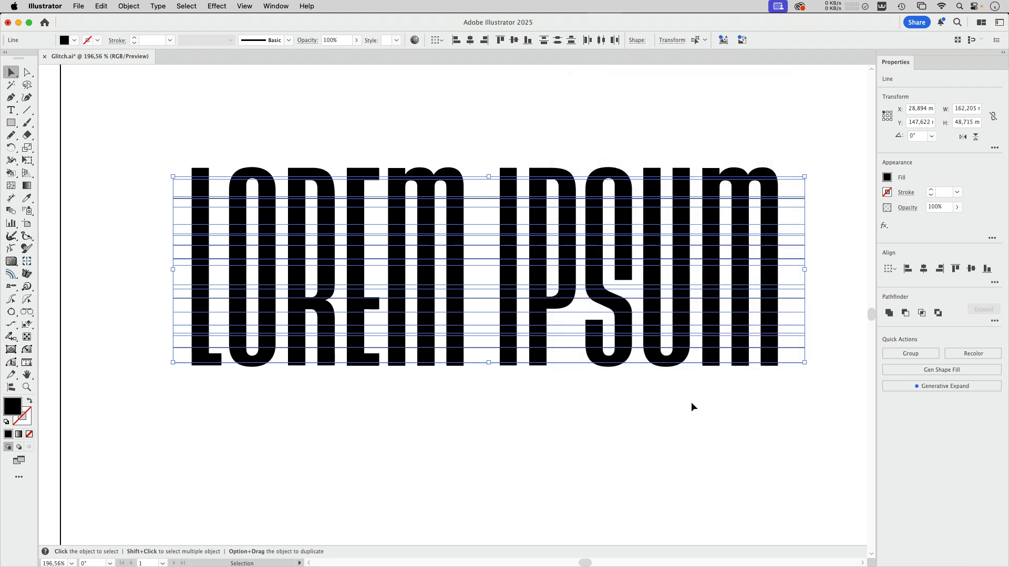
Step: Place a copy of the outlined text straight below the original, clear of the lines
scroll(630, 367, down, 5)
click(585, 307)
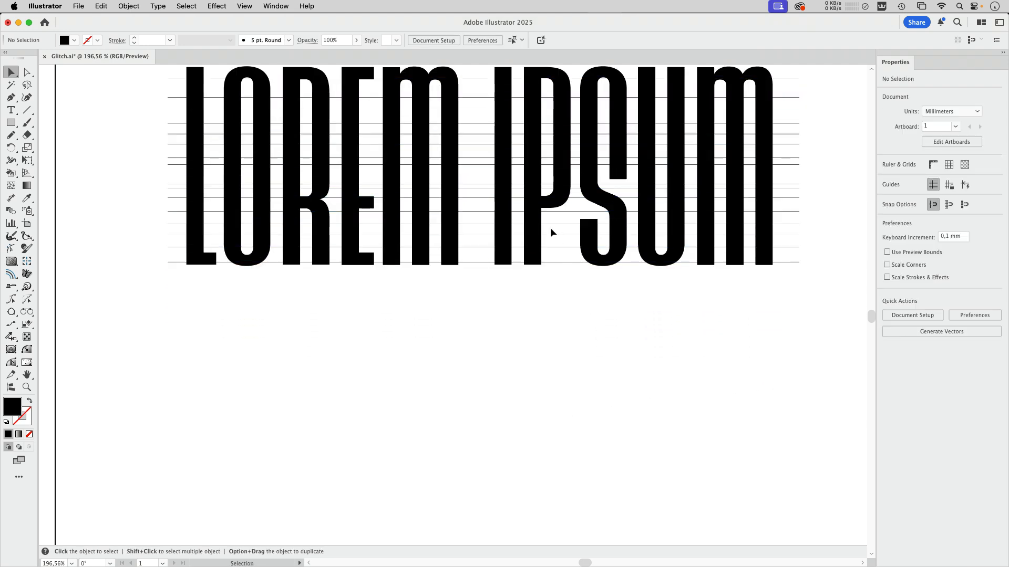
drag(532, 230, 557, 544)
key(super+z)
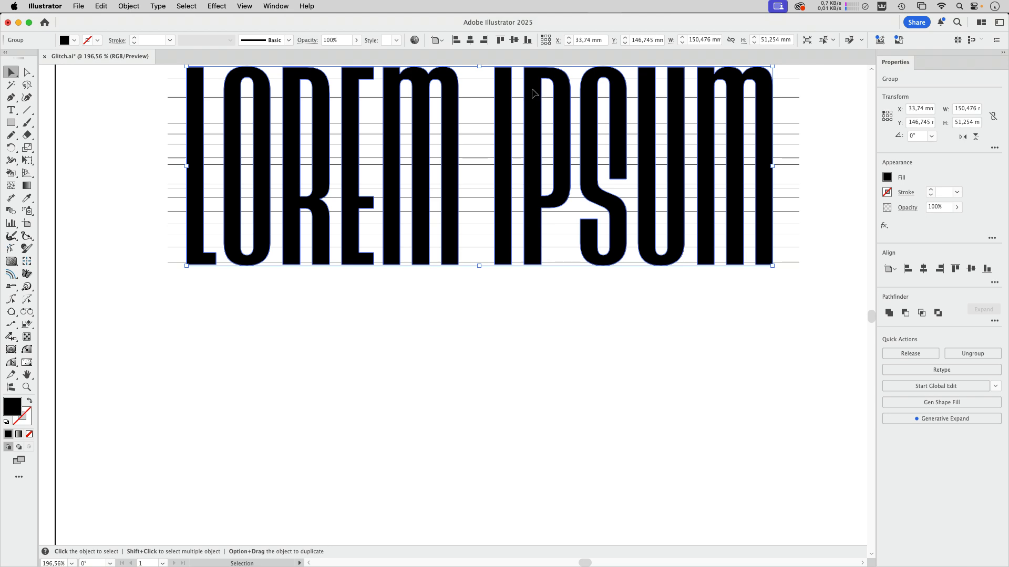
drag(534, 90, 534, 497)
click(568, 412)
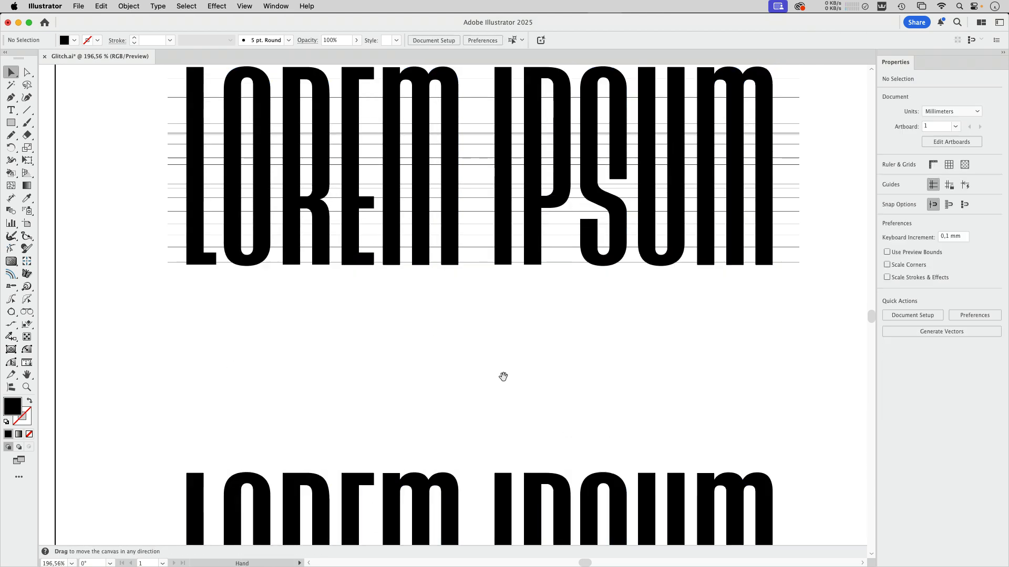
Step: Select the original text with all its lines and cut the letters into slices with the Pathfinder Divide operation
scroll(503, 376, up, 3)
drag(124, 117, 796, 442)
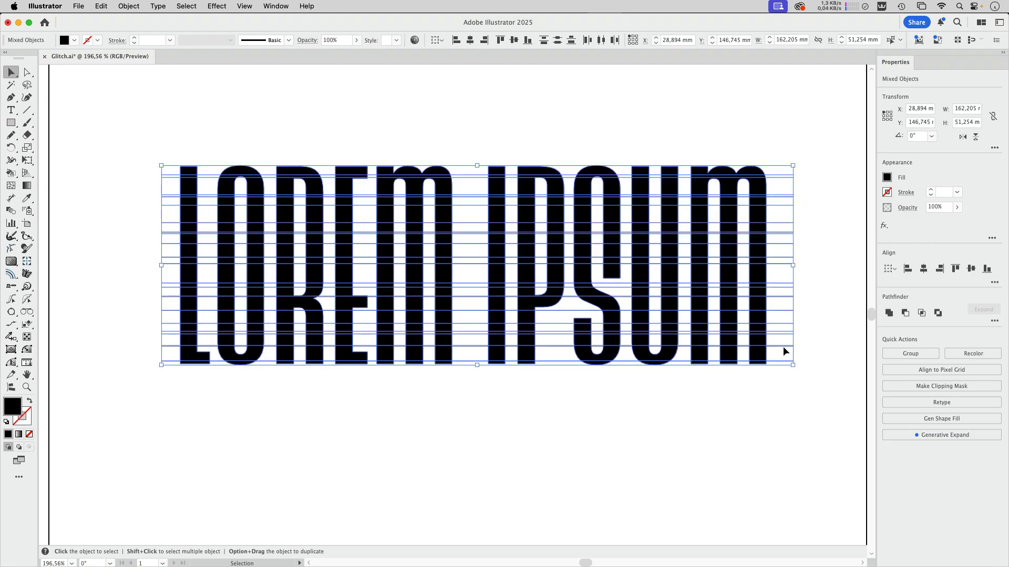
click(995, 322)
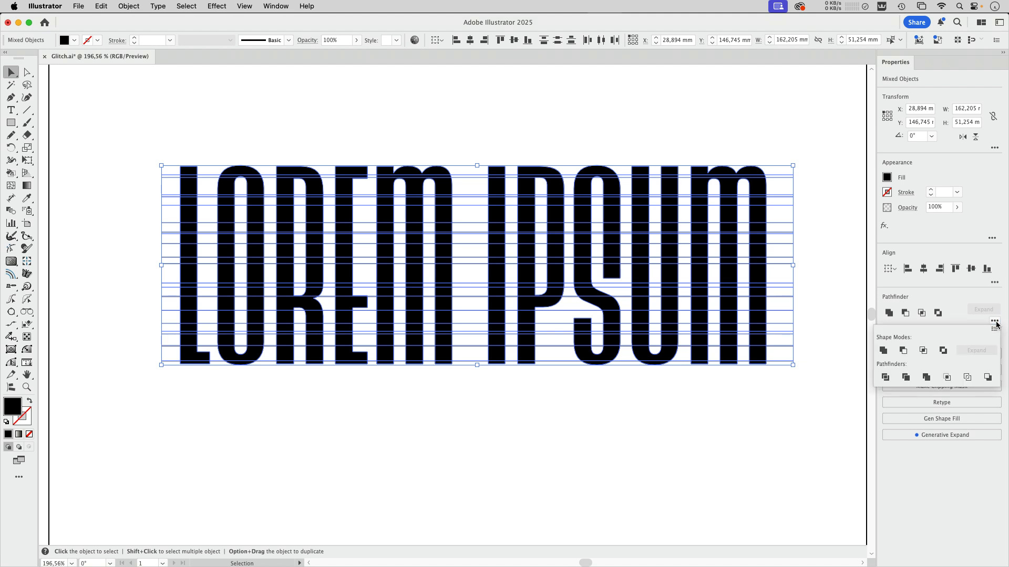
click(886, 378)
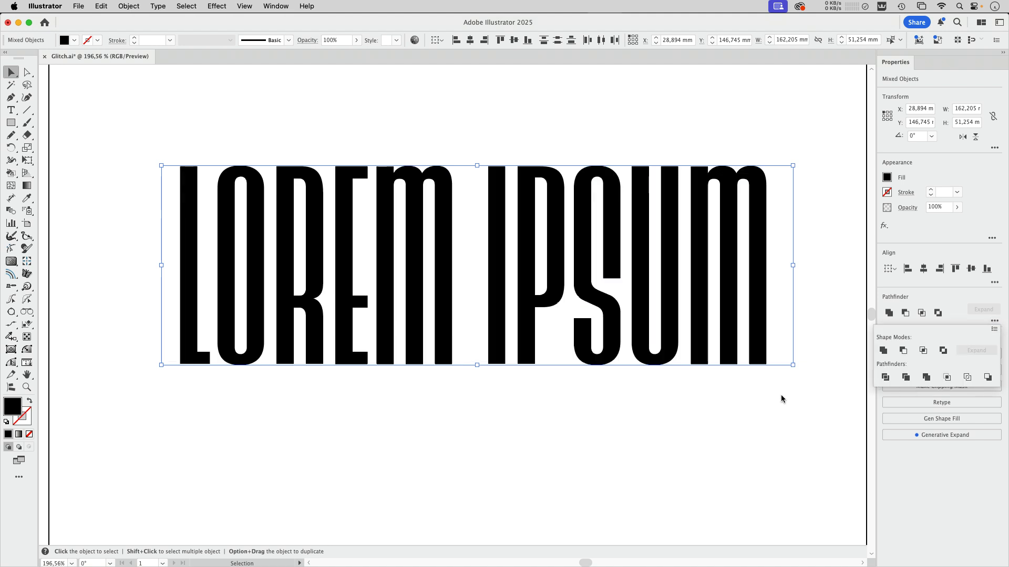
click(483, 413)
Step: Check the sliced lettering in outline view, return to preview and ungroup the divided pieces
click(494, 258)
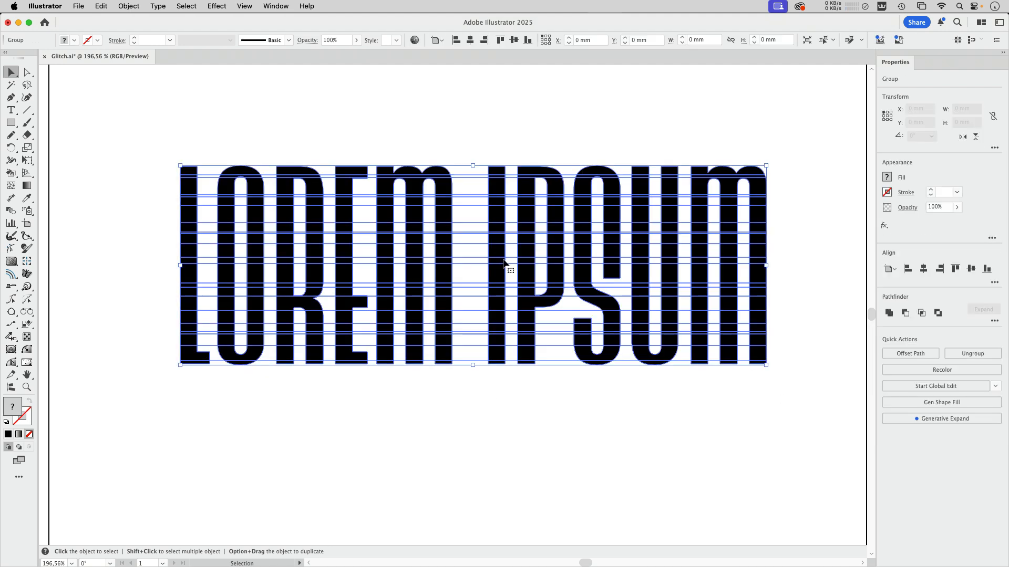
click(441, 136)
key(super+y)
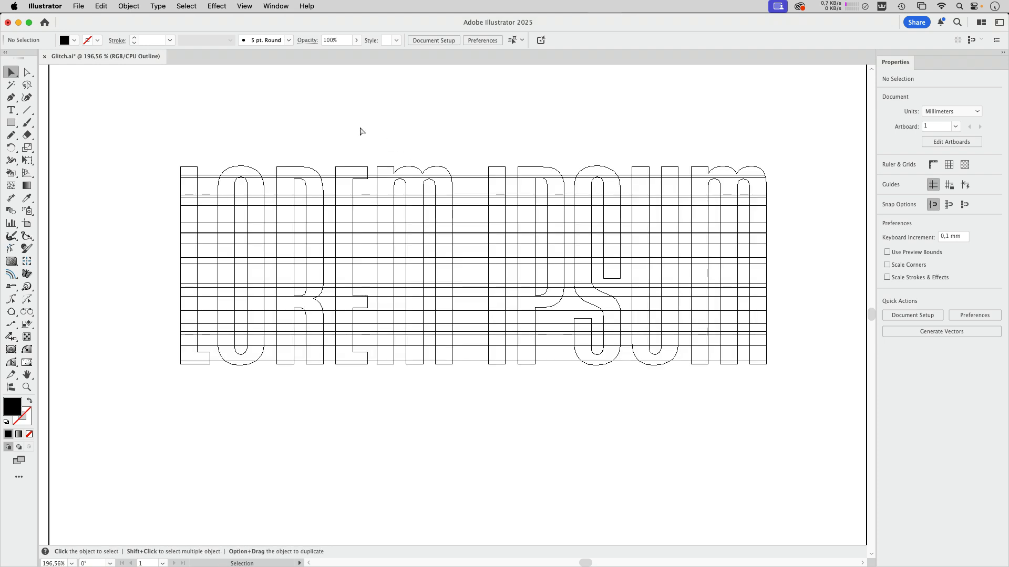
key(super+y)
key(super+a)
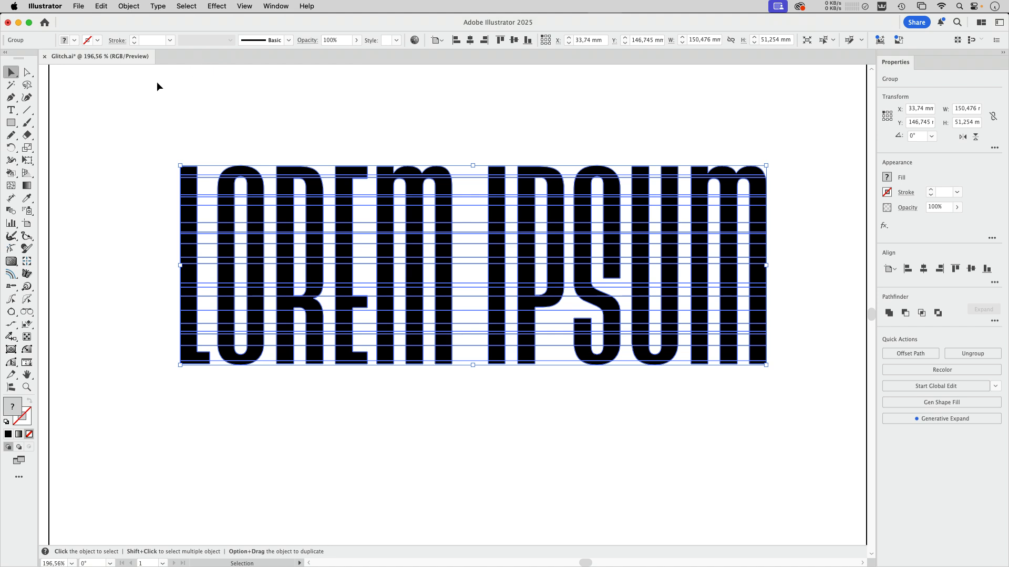
click(129, 5)
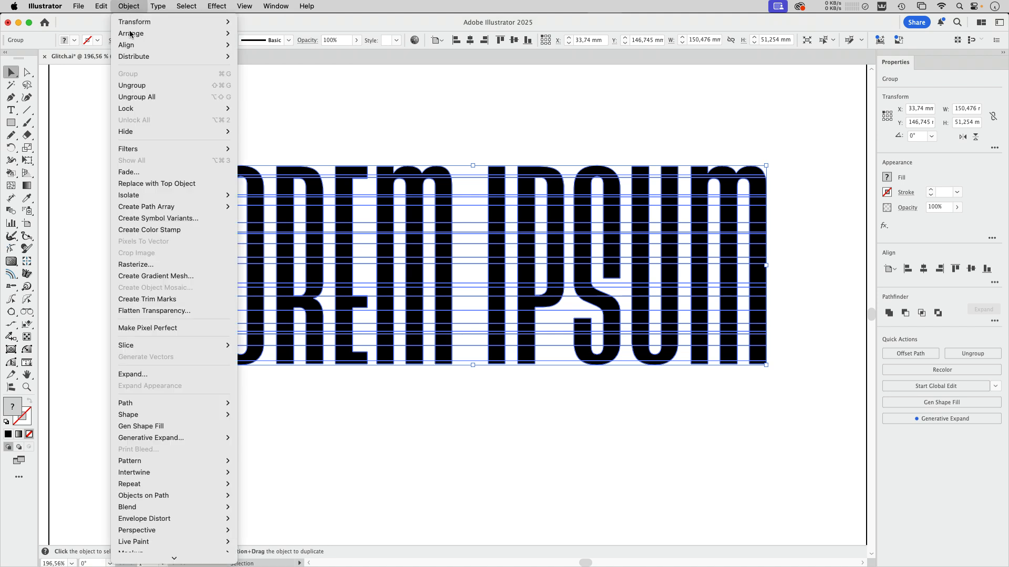
click(132, 85)
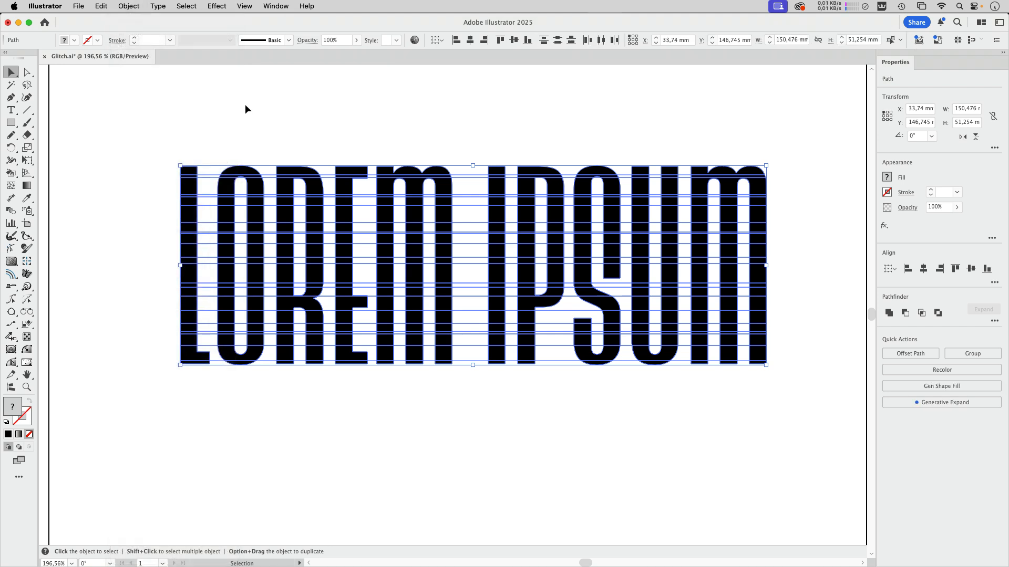
Step: Try randomly shifting the letter slices with Transform Each using a 3.175 mm vertical move, and undo it
click(129, 6)
mouse_move(135, 21)
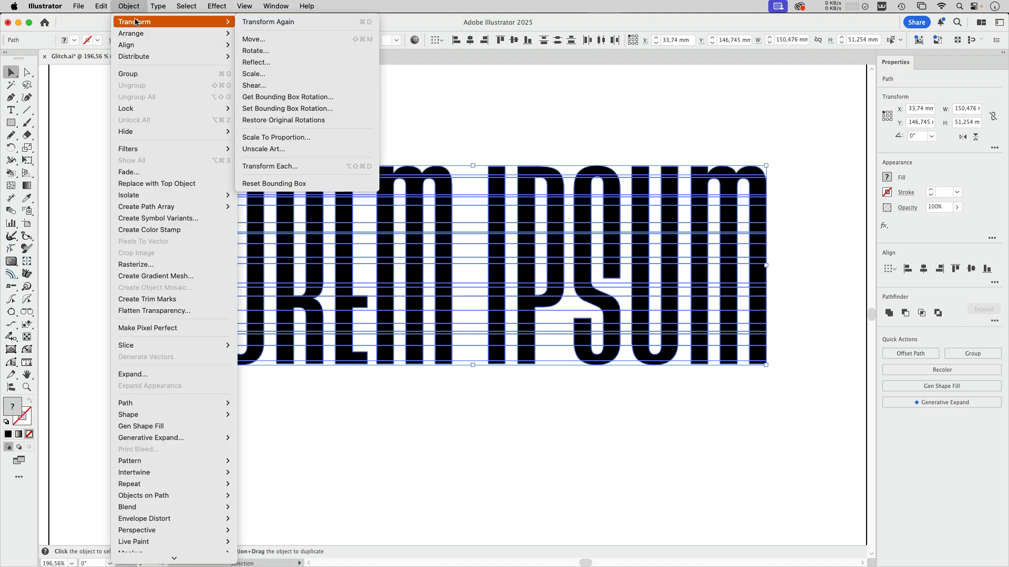
click(269, 166)
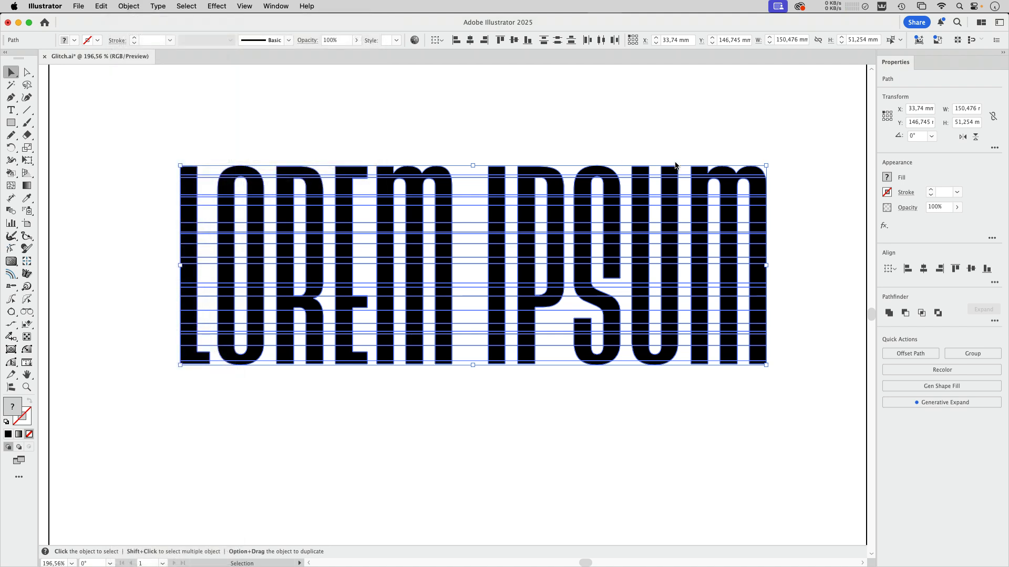
drag(646, 98, 710, 96)
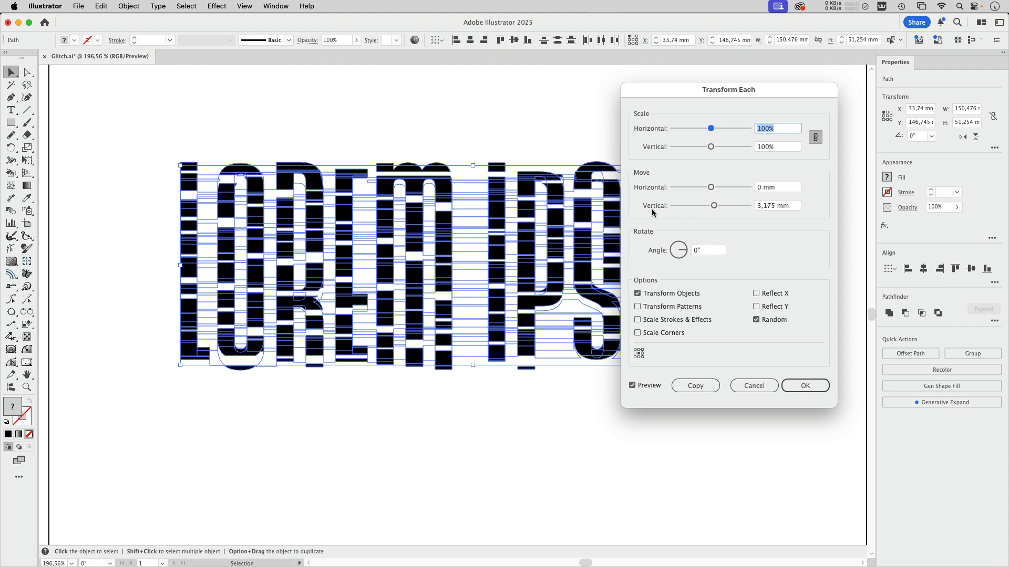
drag(672, 93, 764, 83)
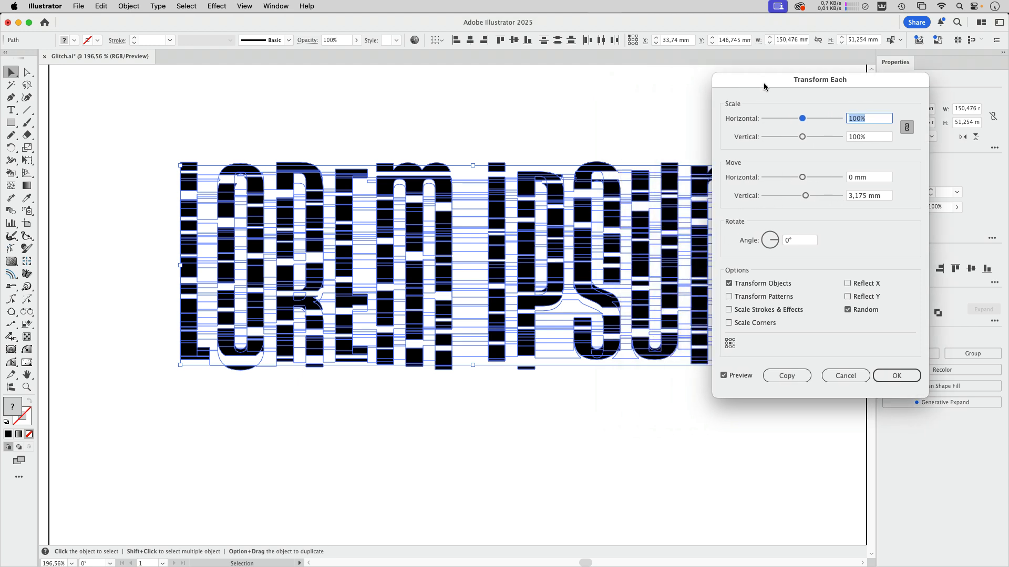
click(896, 376)
click(705, 410)
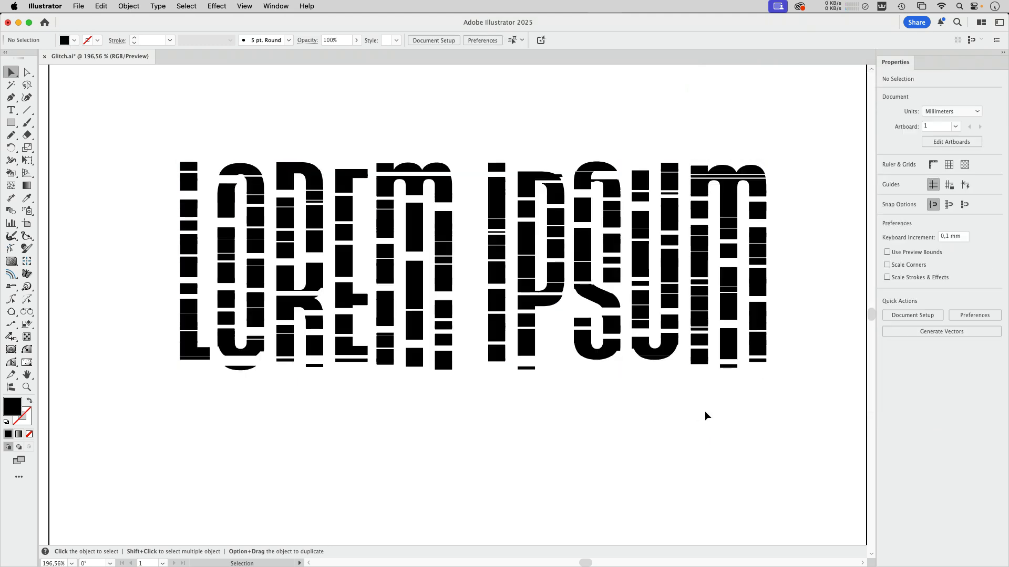
key(super+z)
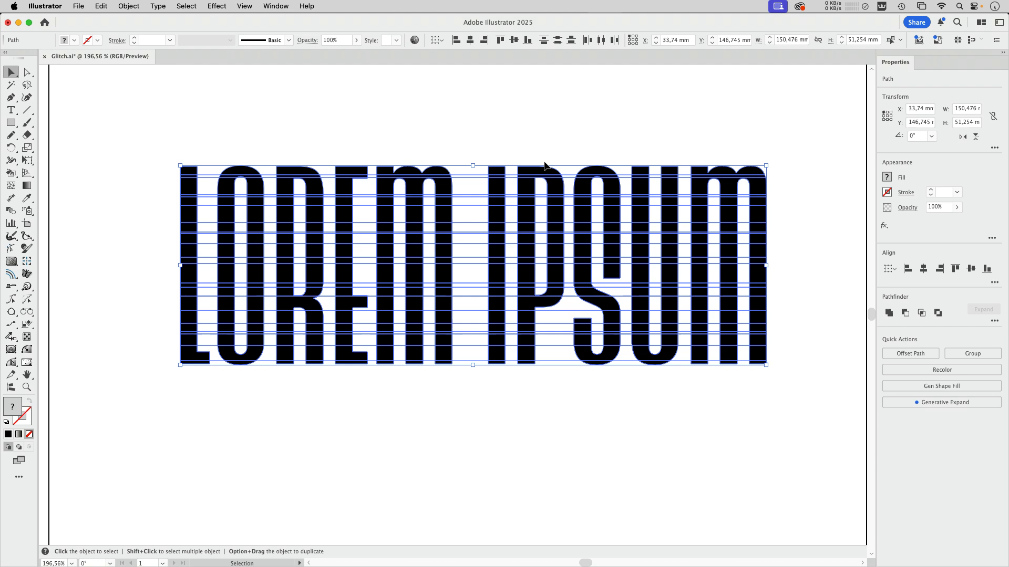
Step: Set Transform Each for the letter slices to 0 mm vertical and 2.1167 mm horizontal move, with Random on
click(128, 5)
mouse_move(134, 22)
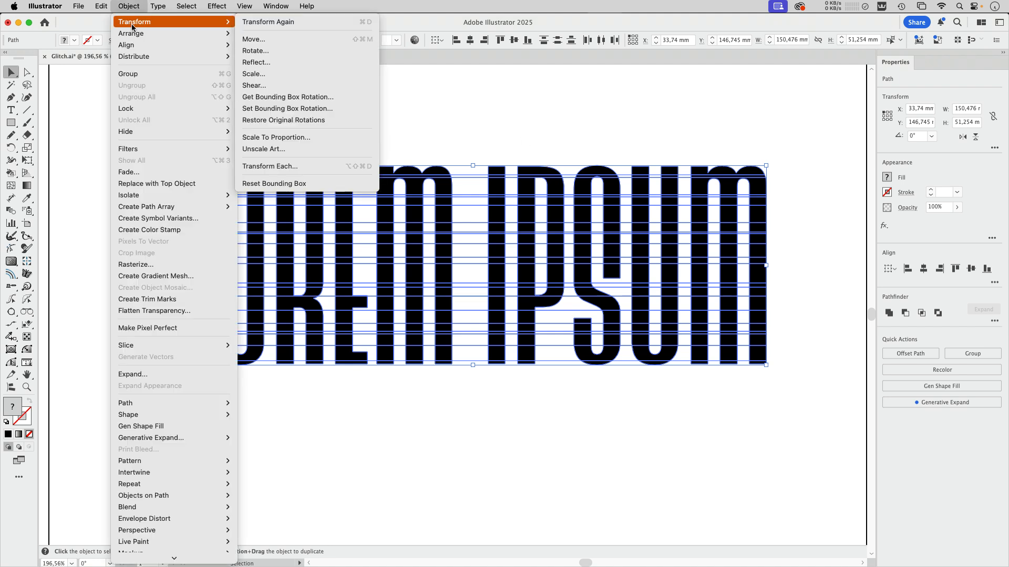
click(269, 166)
click(805, 195)
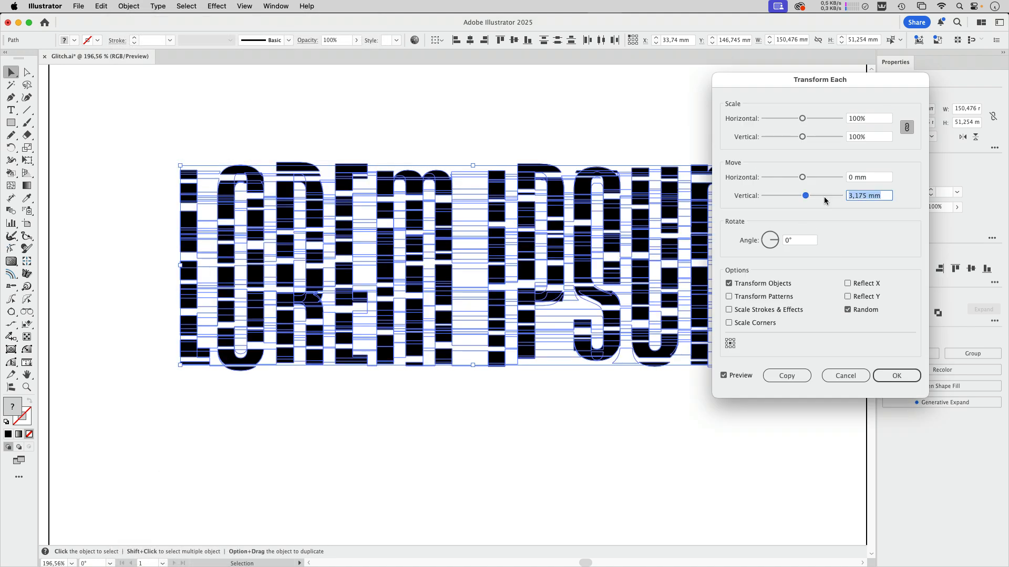
text(0)
key(shift+Tab)
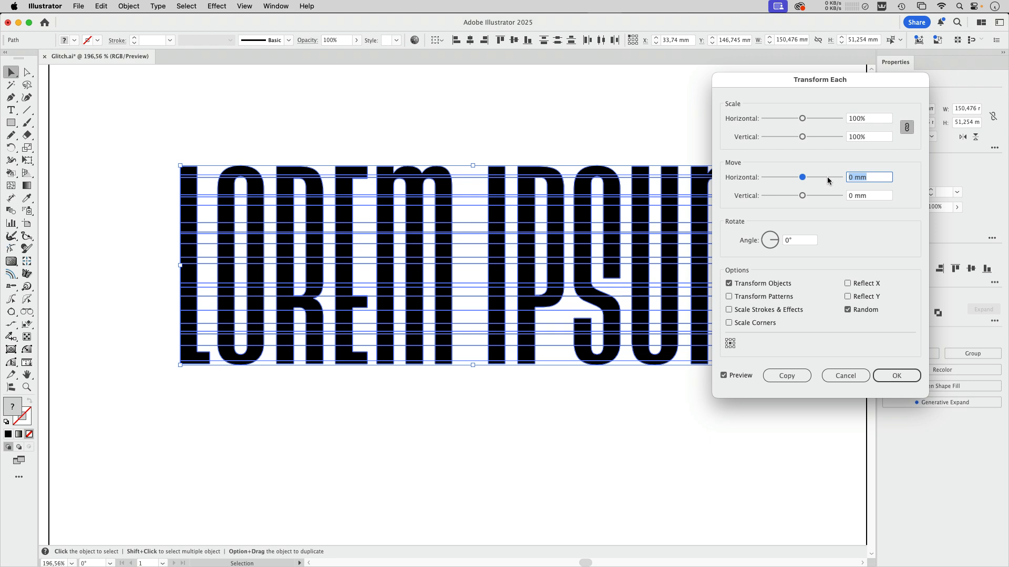
drag(802, 177, 805, 177)
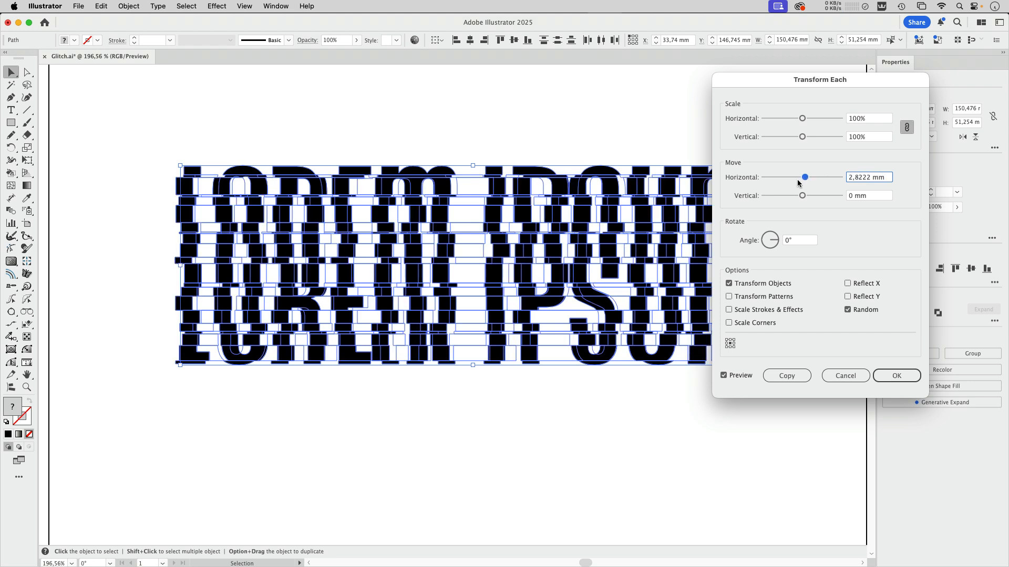
drag(811, 178, 805, 179)
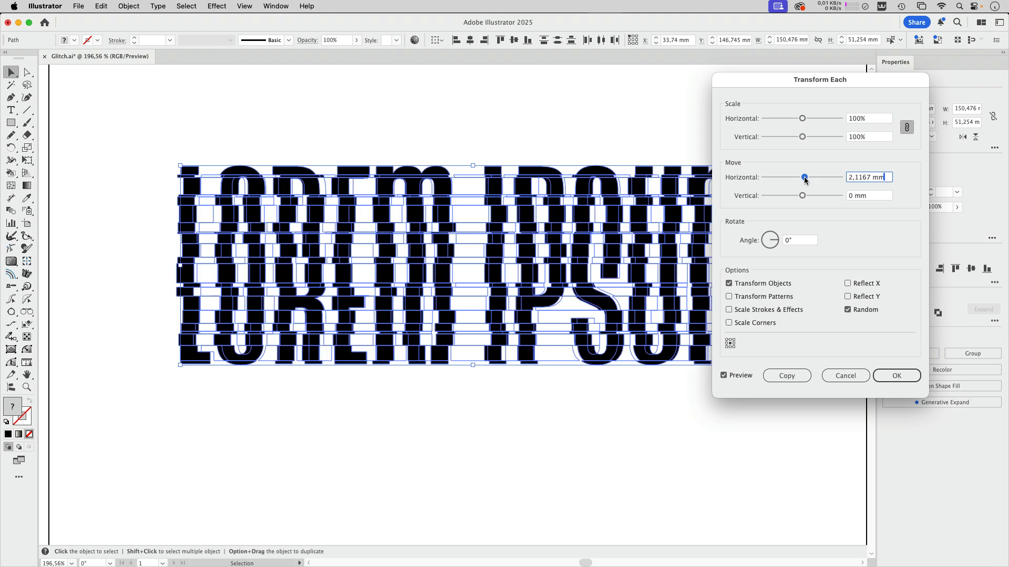
Step: Try a random rotation of 16° on the letter slices and reset the angle to 0°
click(777, 241)
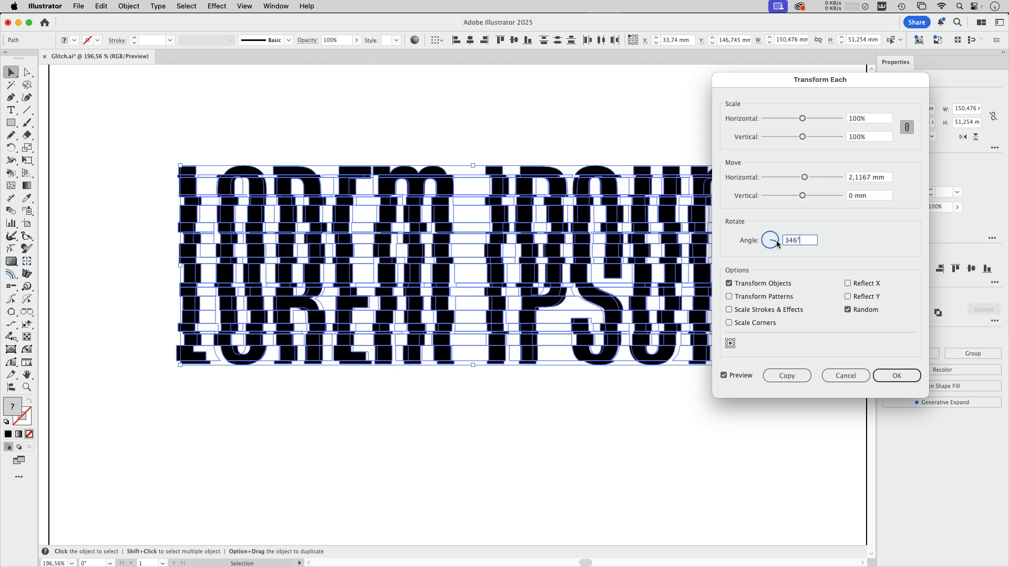
click(777, 240)
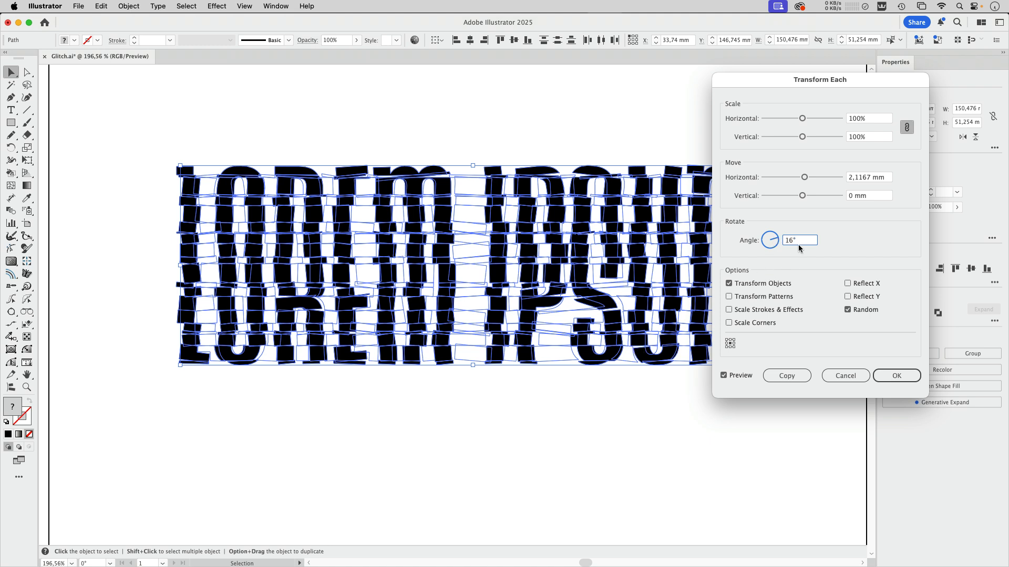
text(0)
Step: Apply the random horizontal Transform Each to the letter slices and clear the selection
click(870, 195)
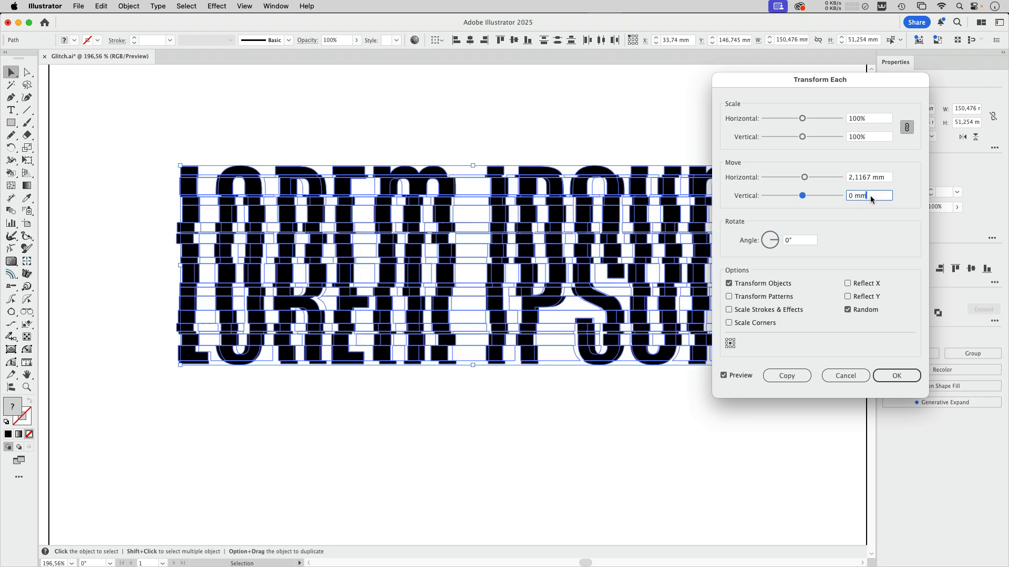
click(894, 377)
click(648, 411)
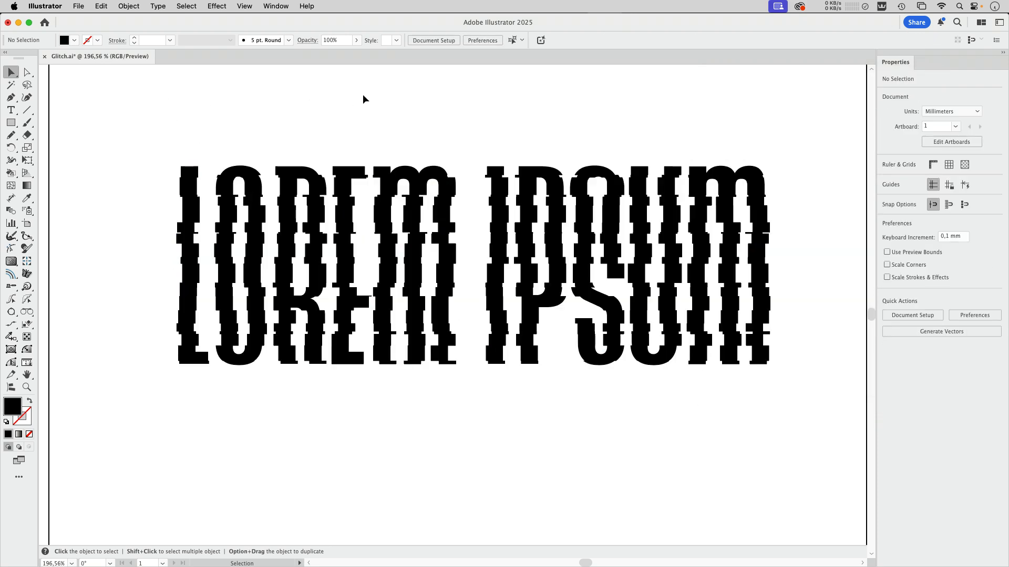
Step: Select an unfilled leftover piece inside the letter R, extend the selection to everything with the same appearance and delete it all
key(space)
drag(360, 105, 375, 195)
key(space)
drag(375, 347, 371, 298)
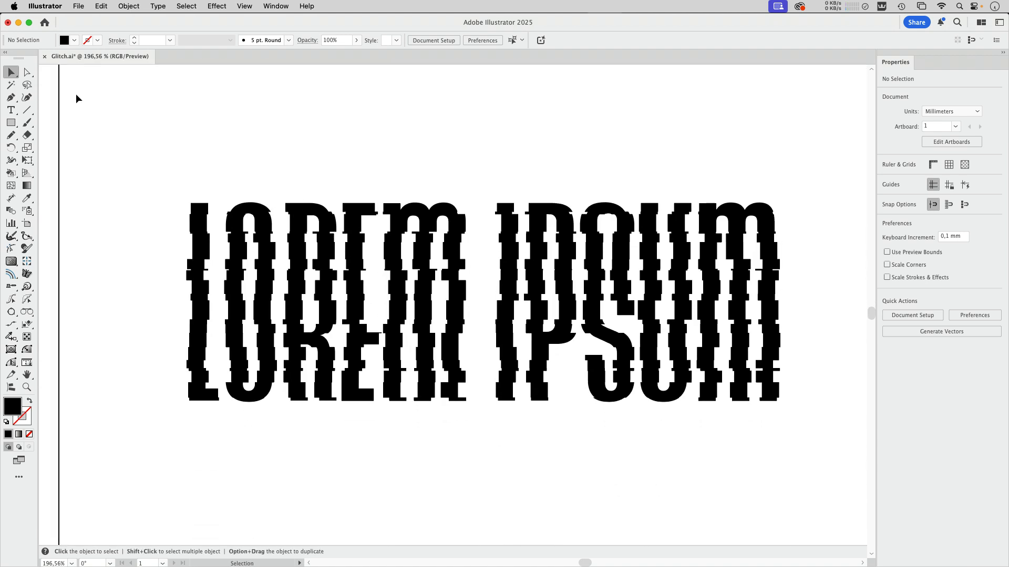
click(28, 74)
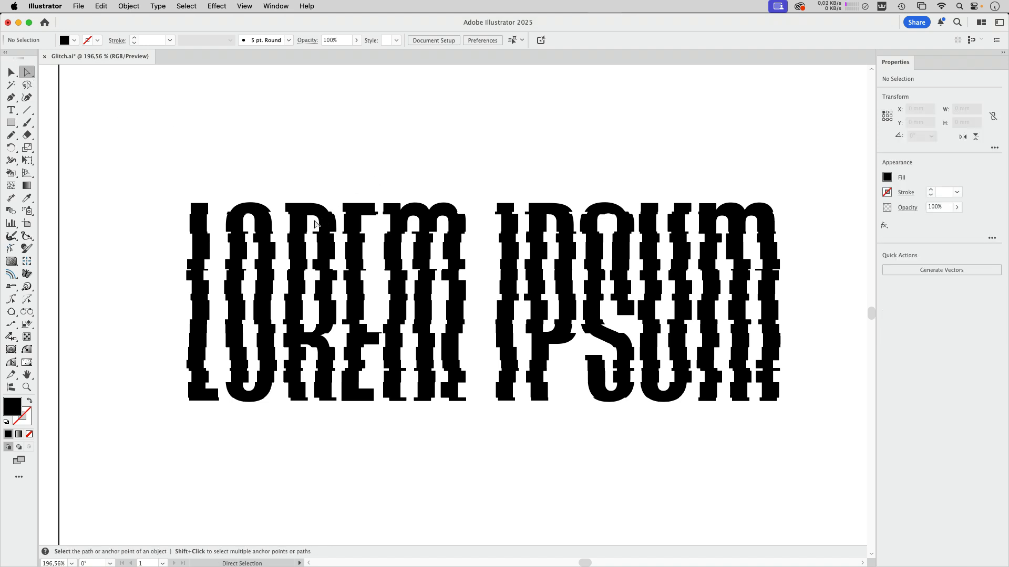
drag(315, 231, 298, 214)
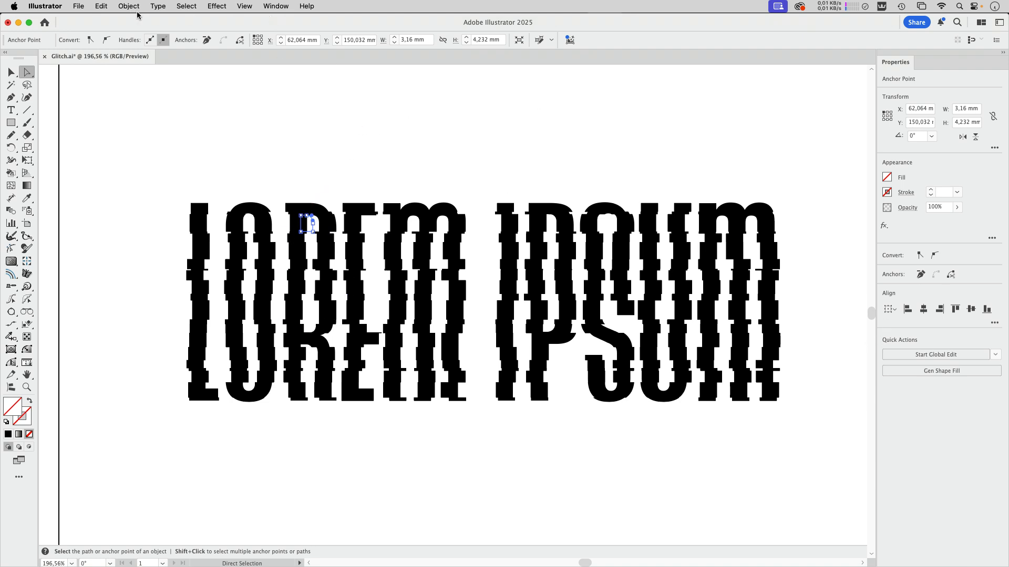
click(189, 7)
mouse_move(202, 115)
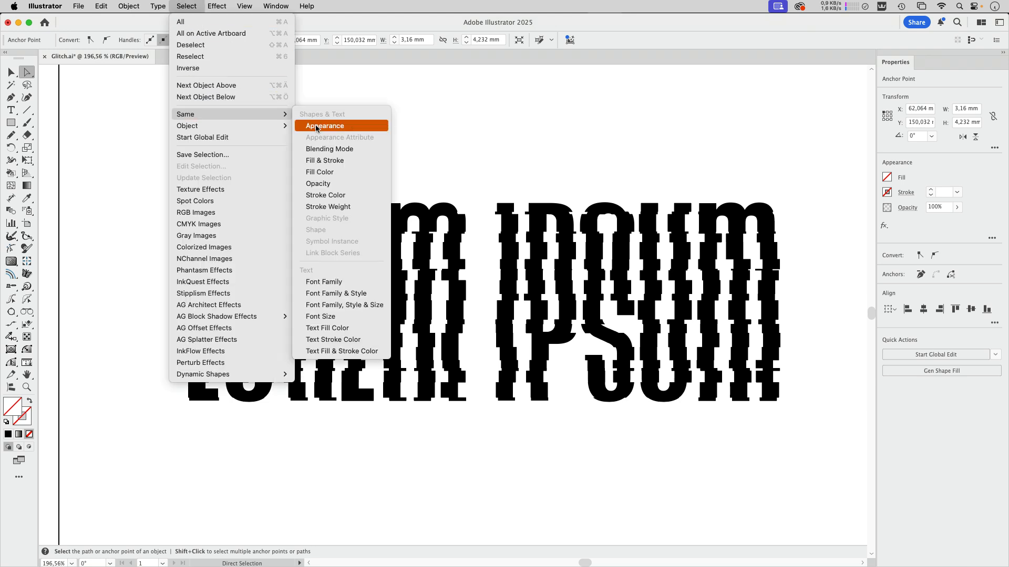
click(333, 128)
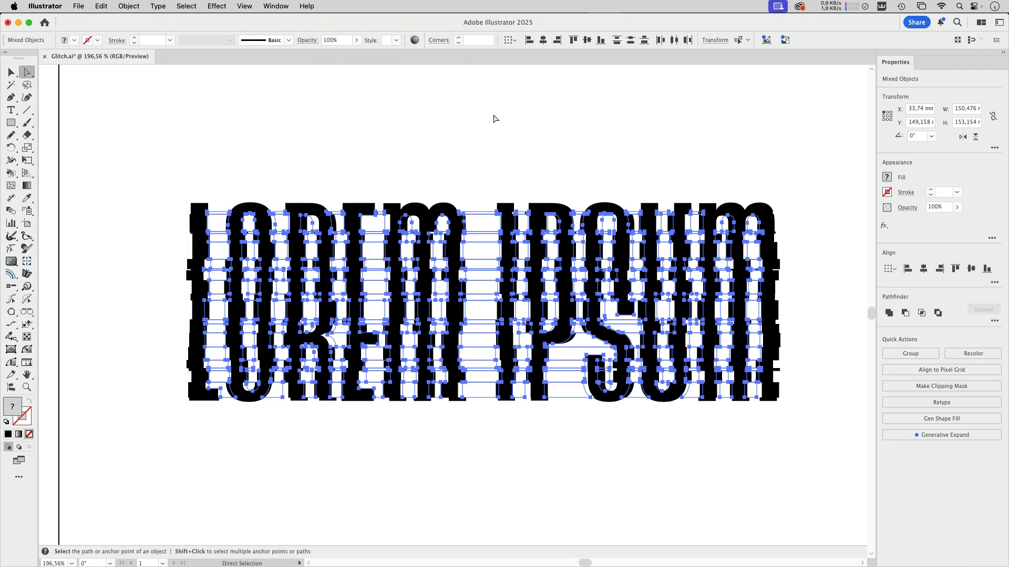
key(Delete)
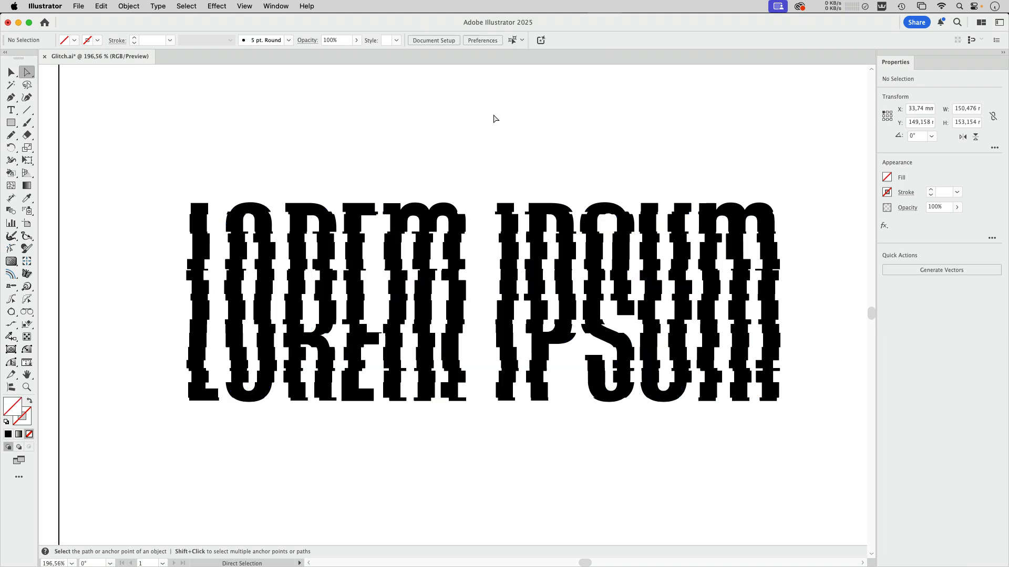
Step: Fill all the lettering slices with cyan R=0 G=240 B=255 and group them
key(v)
drag(149, 157, 815, 439)
click(74, 40)
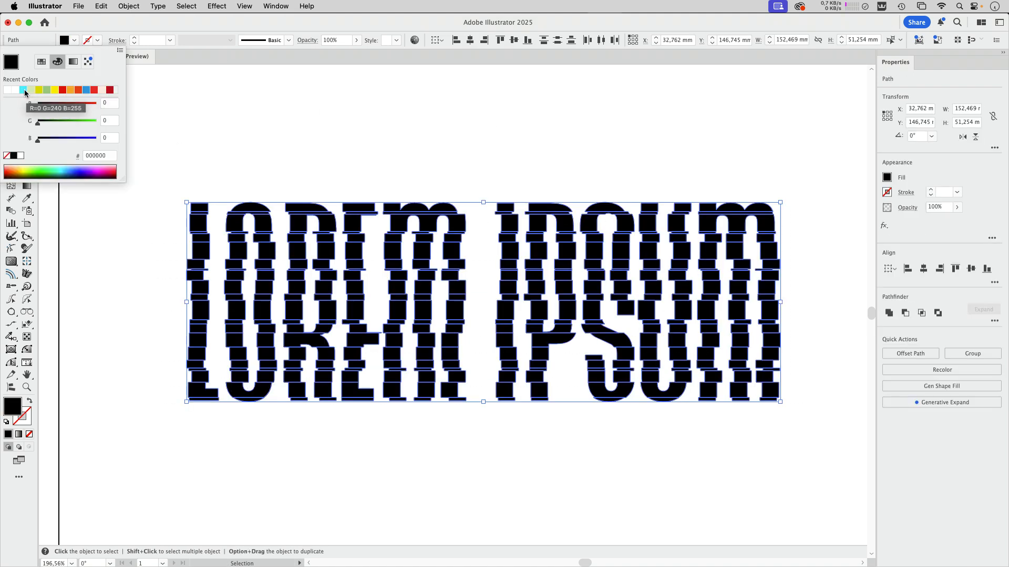
click(25, 90)
click(509, 148)
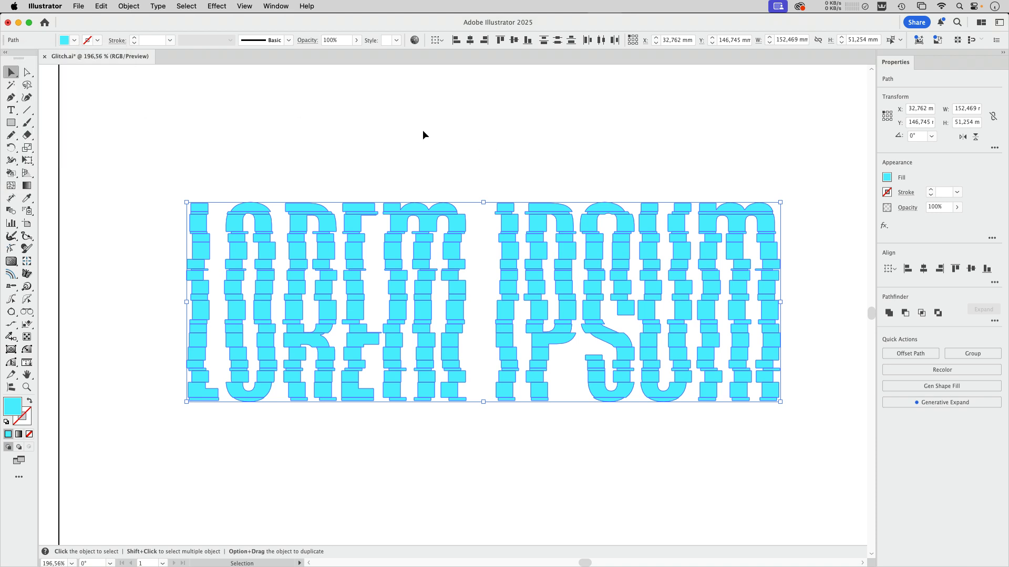
key(super+g)
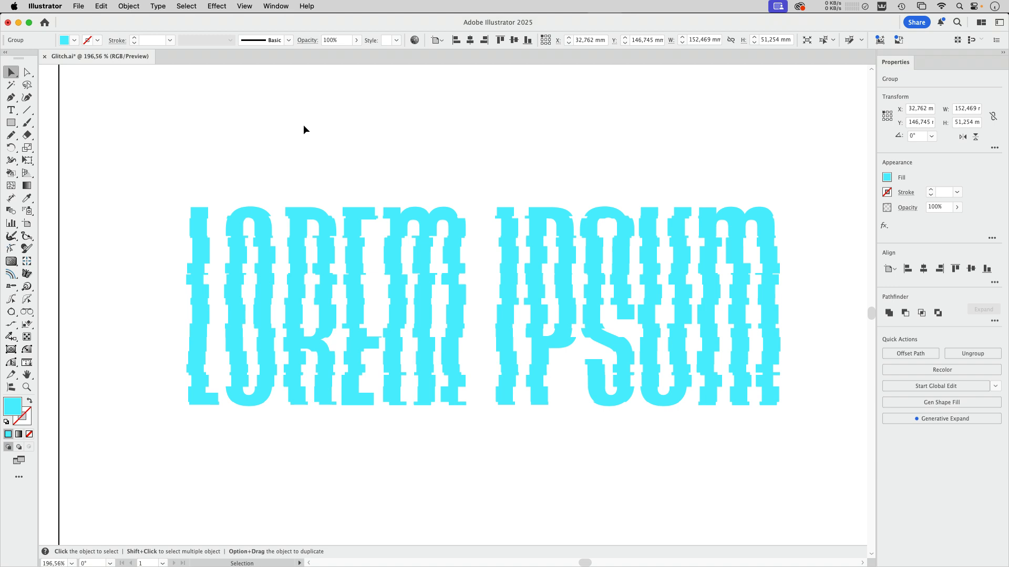
Step: Apply the Color Randomizer effect to the lettering group with Saturation Variation 4 and Lightness Variation 4 using Lighten Only
scroll(309, 128, up, 8)
scroll(329, 207, down, 8)
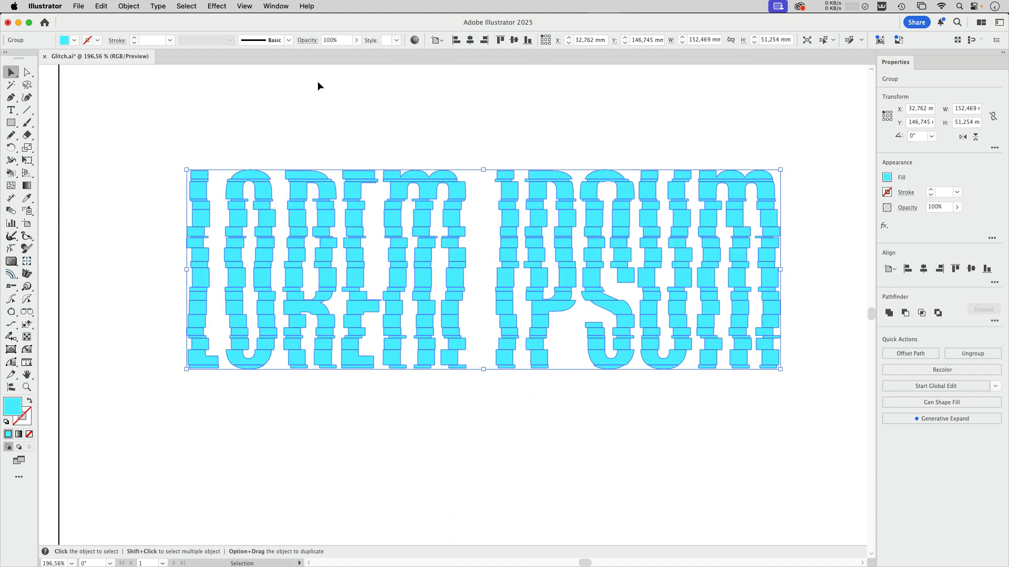
click(216, 5)
mouse_move(245, 382)
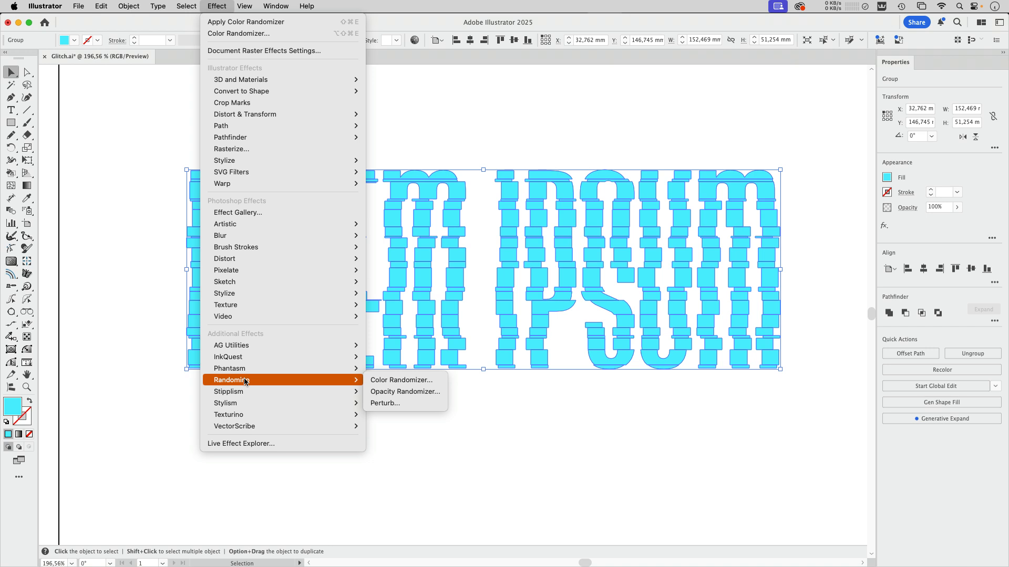
click(401, 380)
drag(228, 118, 793, 117)
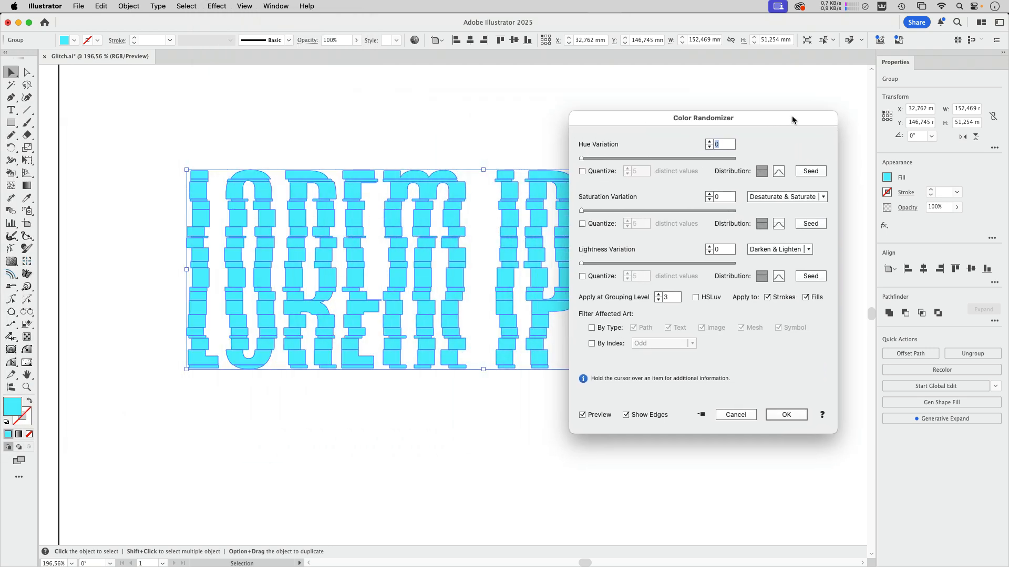
drag(581, 211, 587, 212)
drag(583, 263, 589, 267)
click(804, 251)
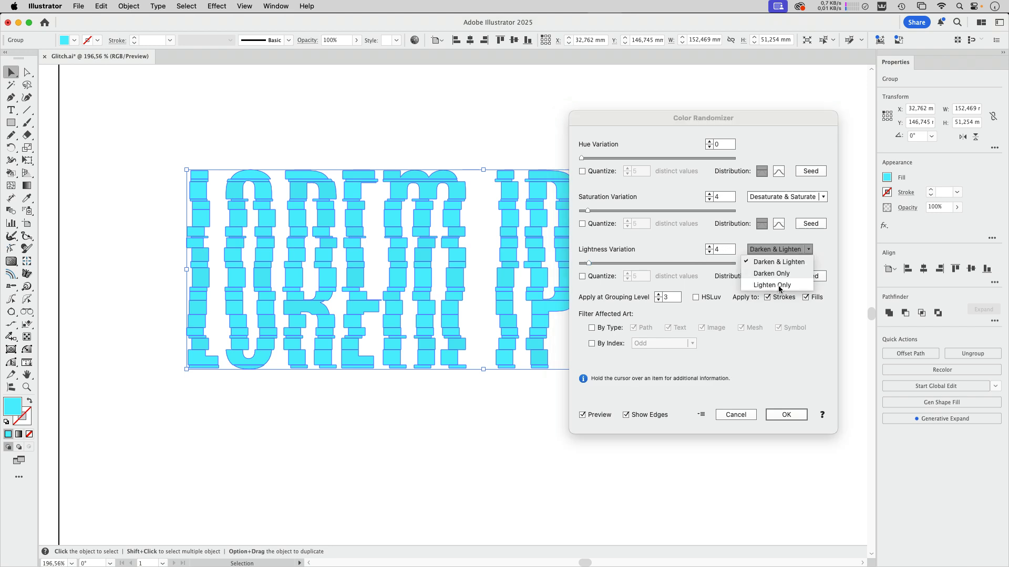
click(791, 287)
click(789, 419)
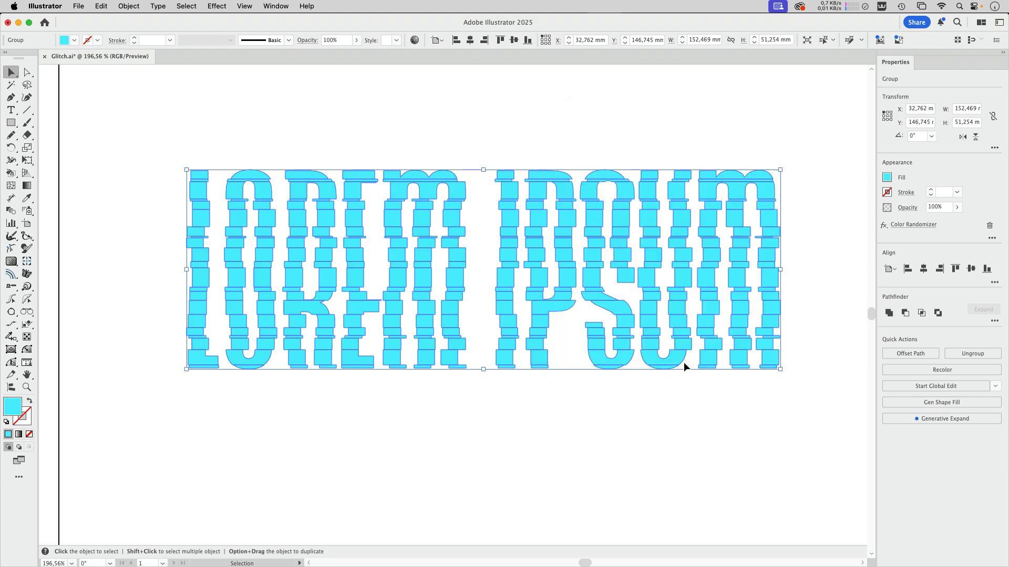
Step: Draw a black, strokeless rectangle about 187 × 88 mm around the lettering and send it to the back
click(538, 428)
click(11, 123)
drag(124, 120, 854, 462)
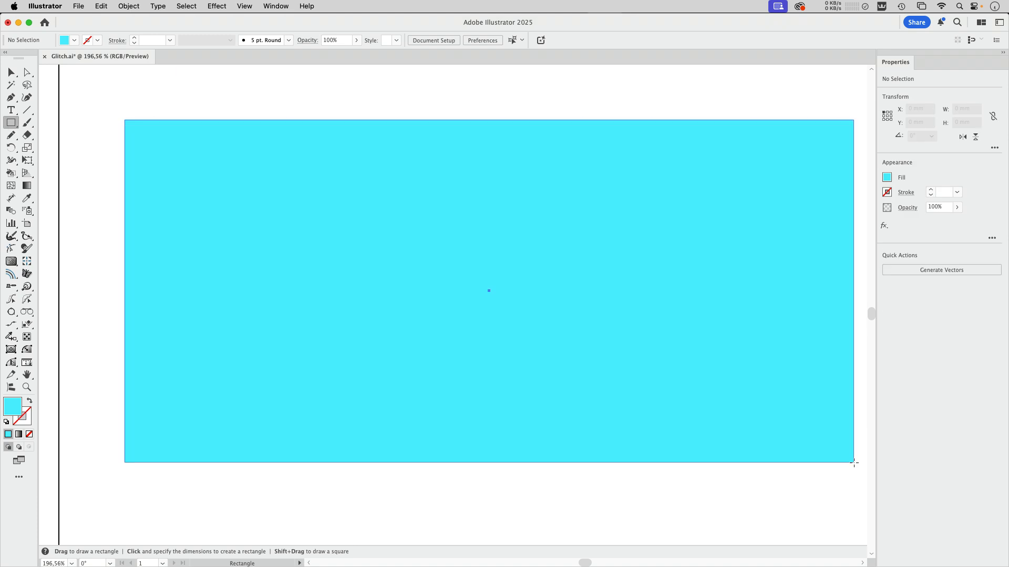
click(73, 41)
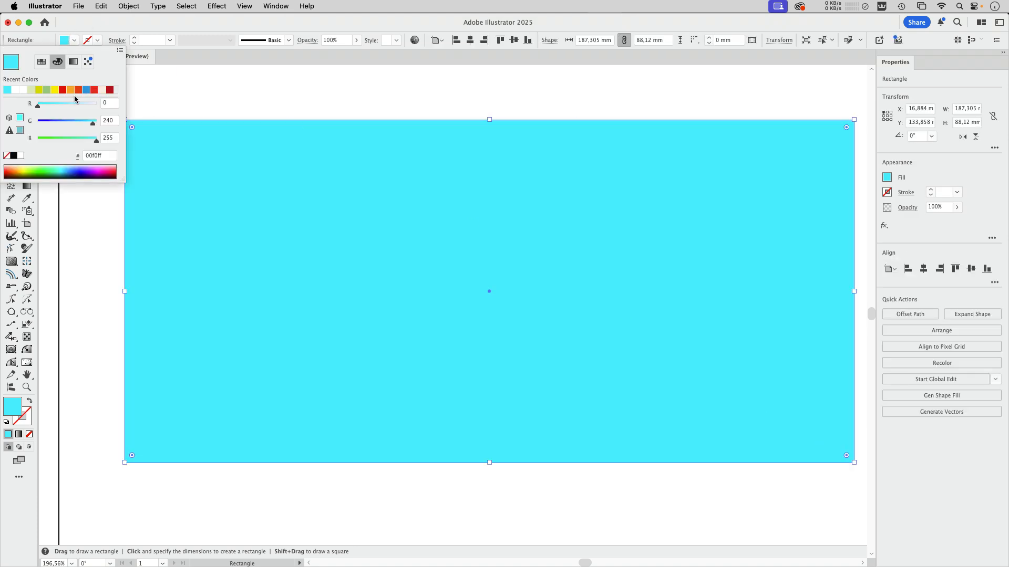
click(14, 156)
click(109, 28)
click(12, 73)
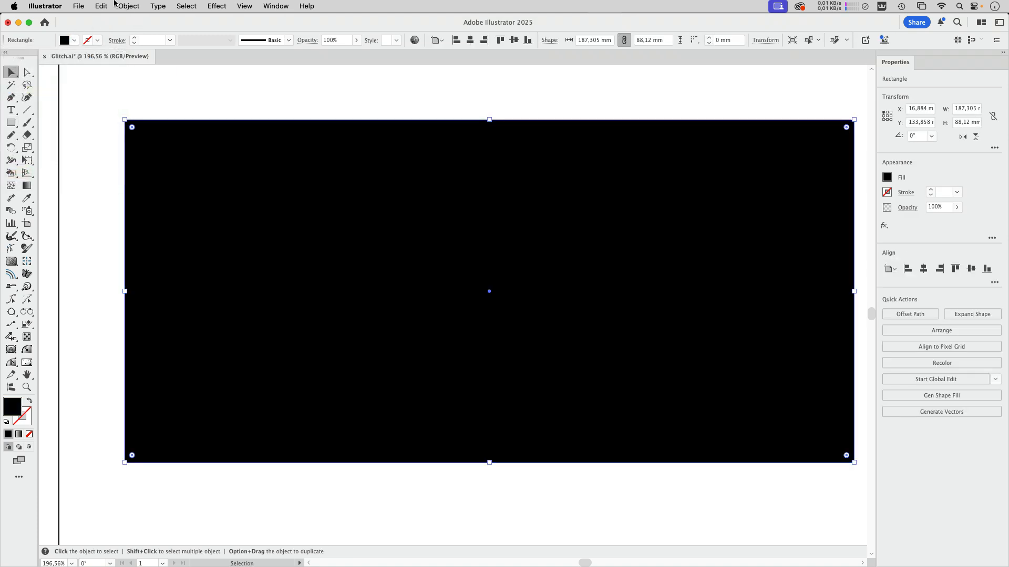
click(129, 6)
mouse_move(151, 33)
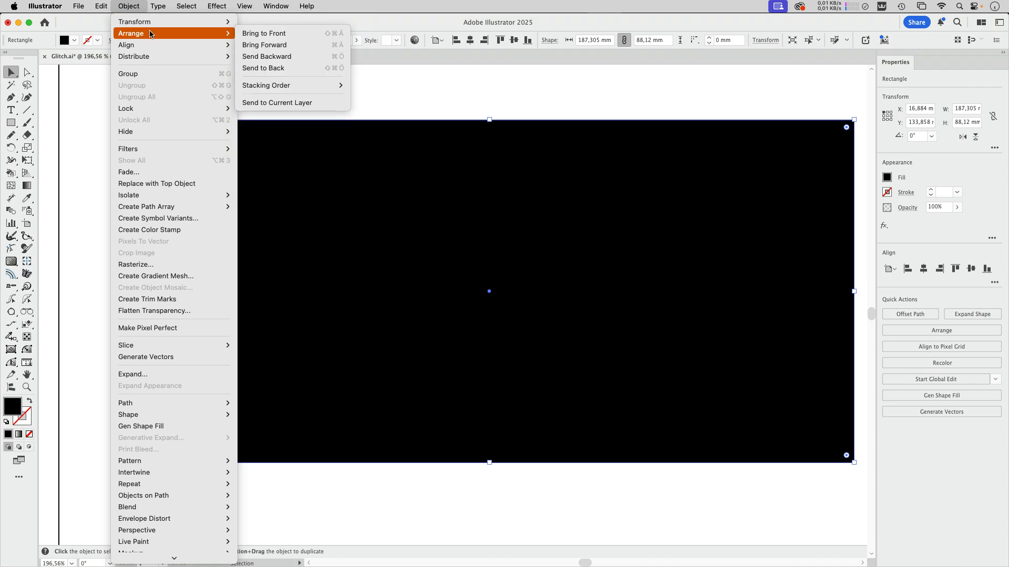
click(264, 68)
Step: Edit the lettering group's Color Randomizer effect to use a Saturation Variation of 58 with Desaturate & Saturate
click(444, 178)
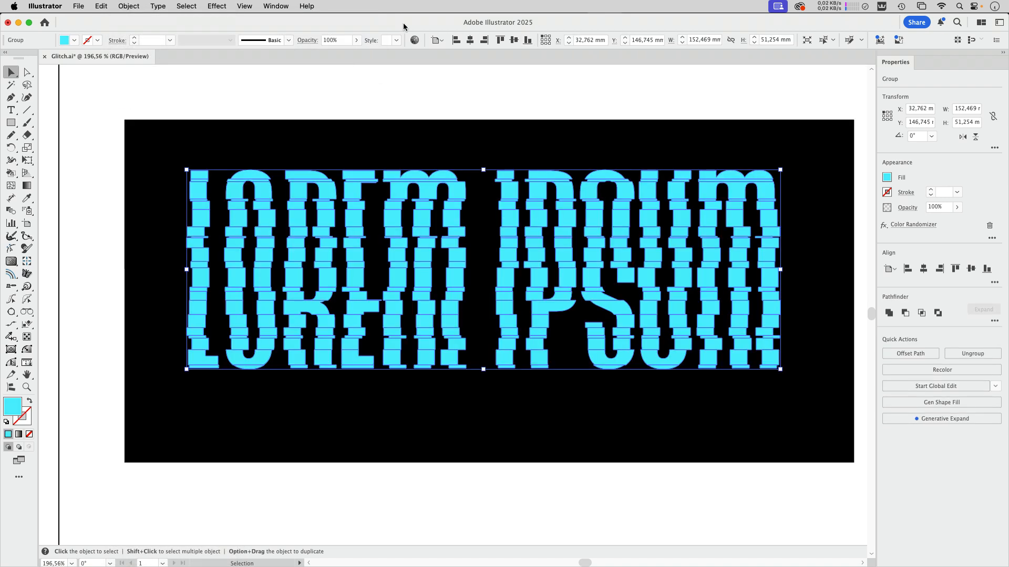
click(276, 6)
click(294, 221)
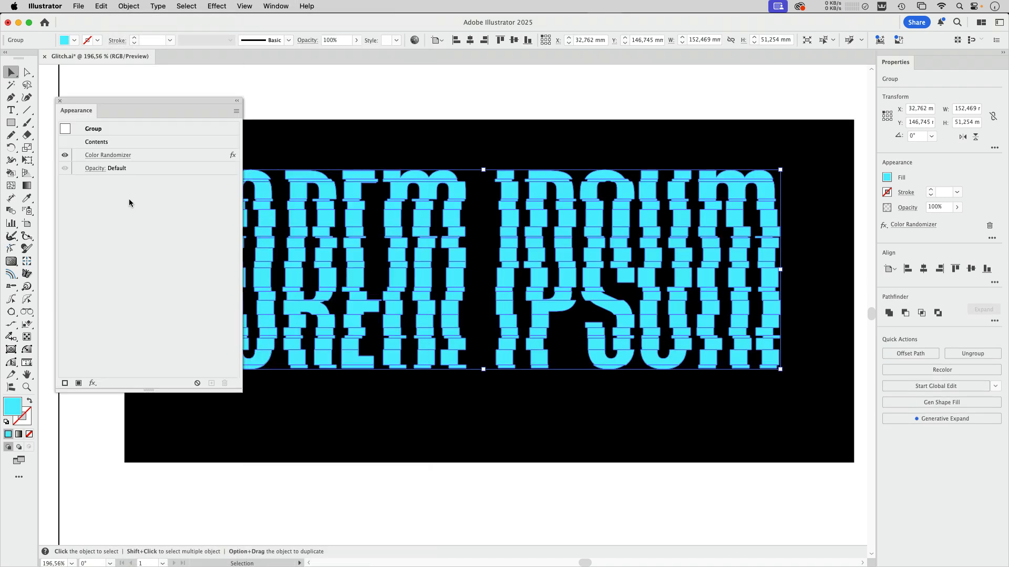
click(115, 156)
drag(623, 210, 670, 208)
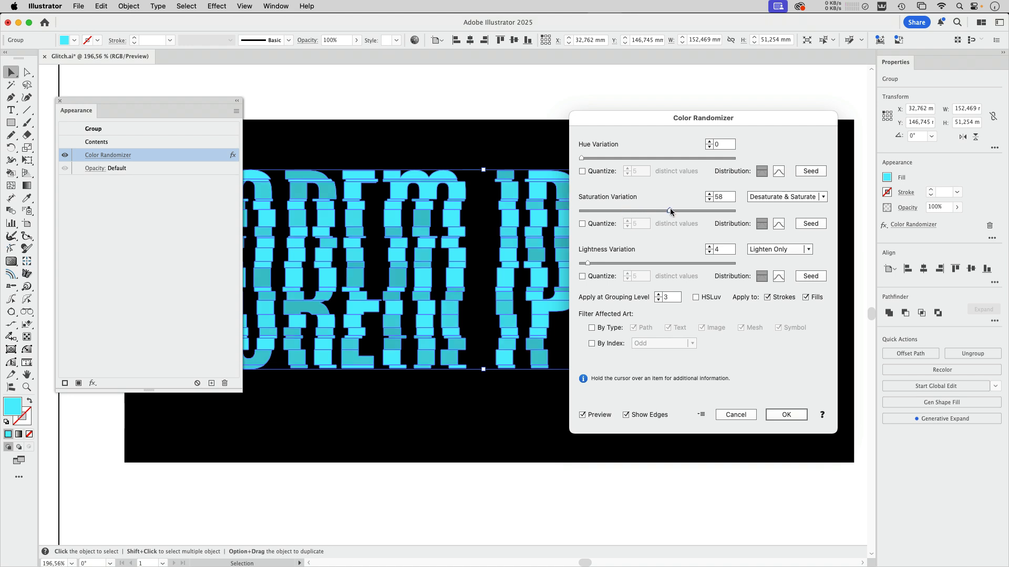
click(790, 415)
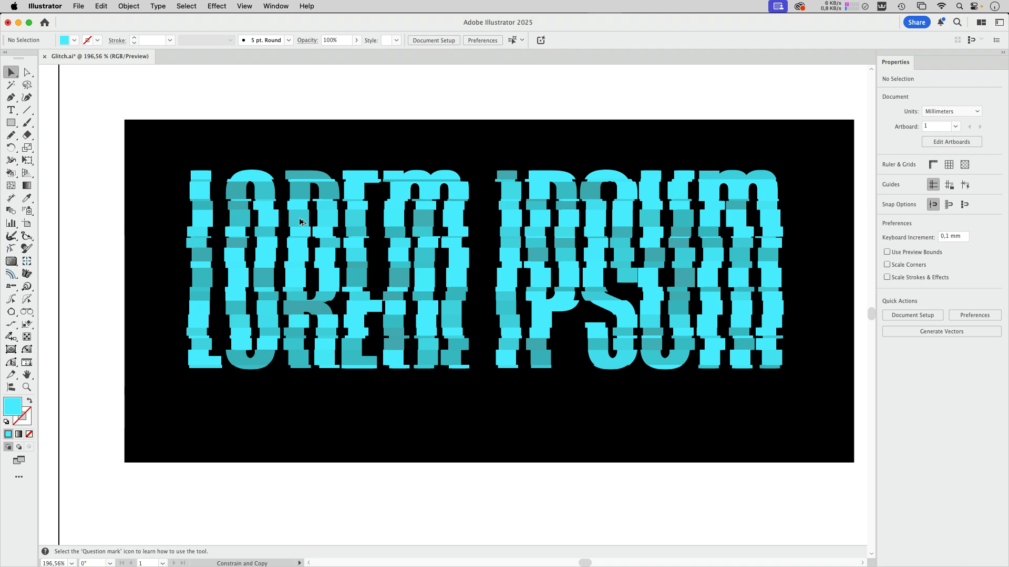
Step: Duplicate the lettering group about 0.8 mm right and 0.4 mm down, and set the copy's blend mode to Hard Light
click(301, 222)
click(307, 40)
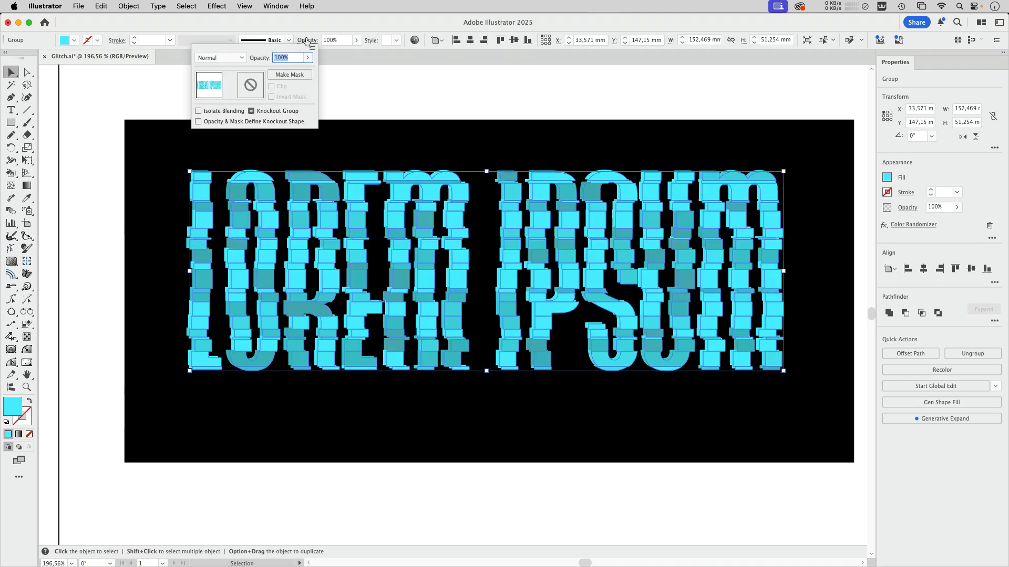
click(230, 58)
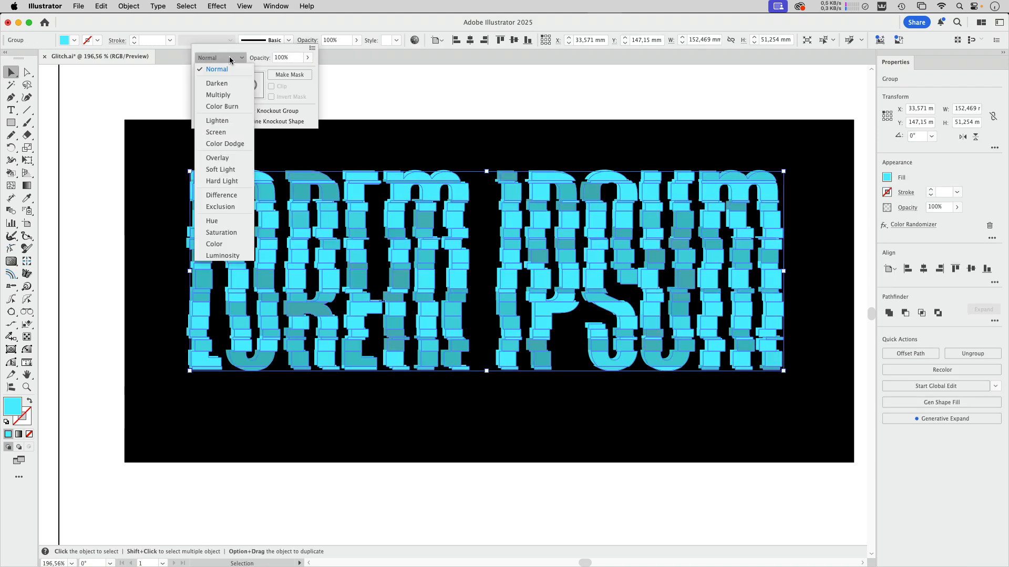
click(227, 159)
click(216, 59)
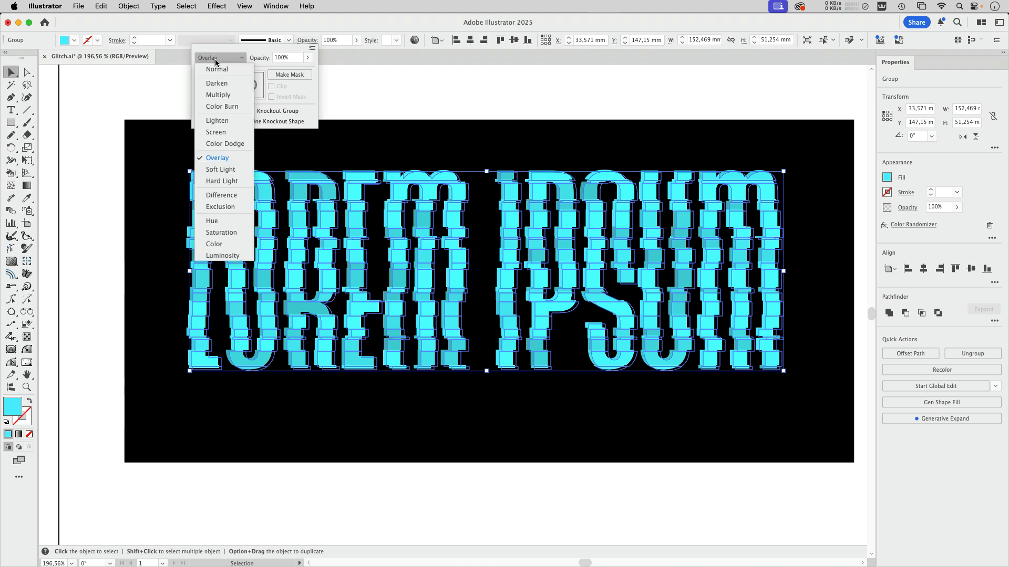
click(233, 181)
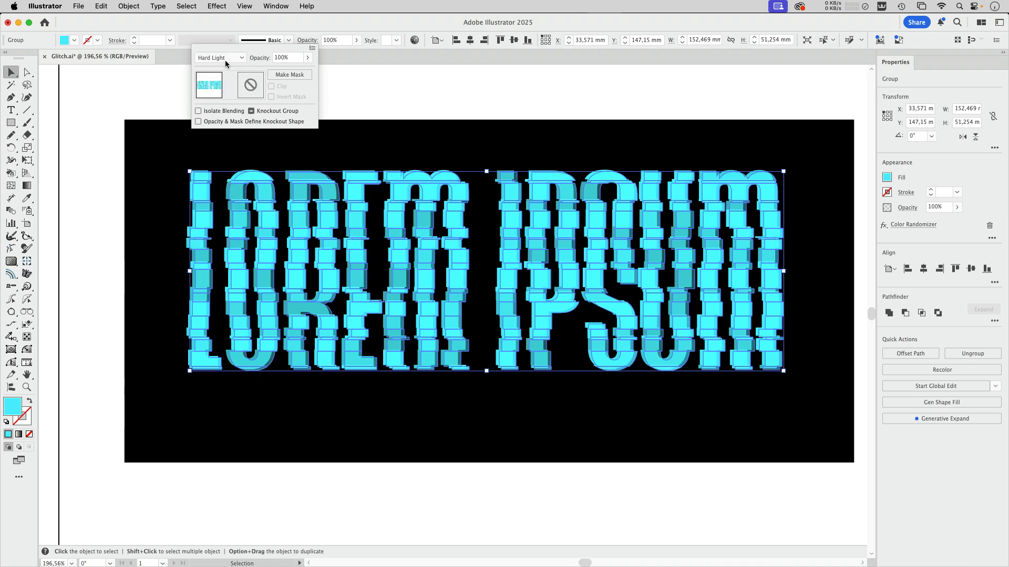
click(235, 26)
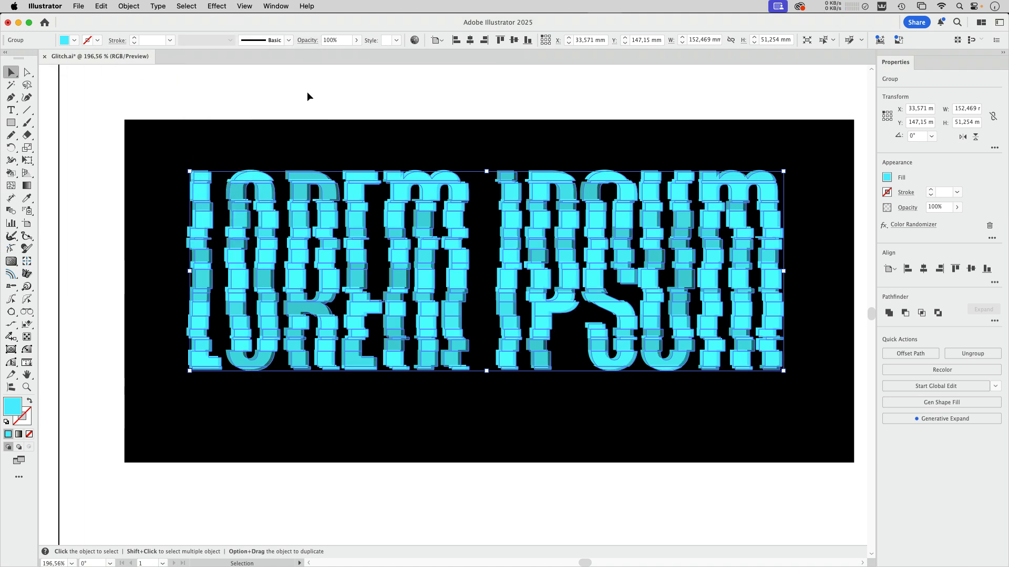
Step: Offset another lettering layer slightly to the left to widen the layered glitch edges
click(335, 94)
drag(355, 254, 352, 255)
click(345, 113)
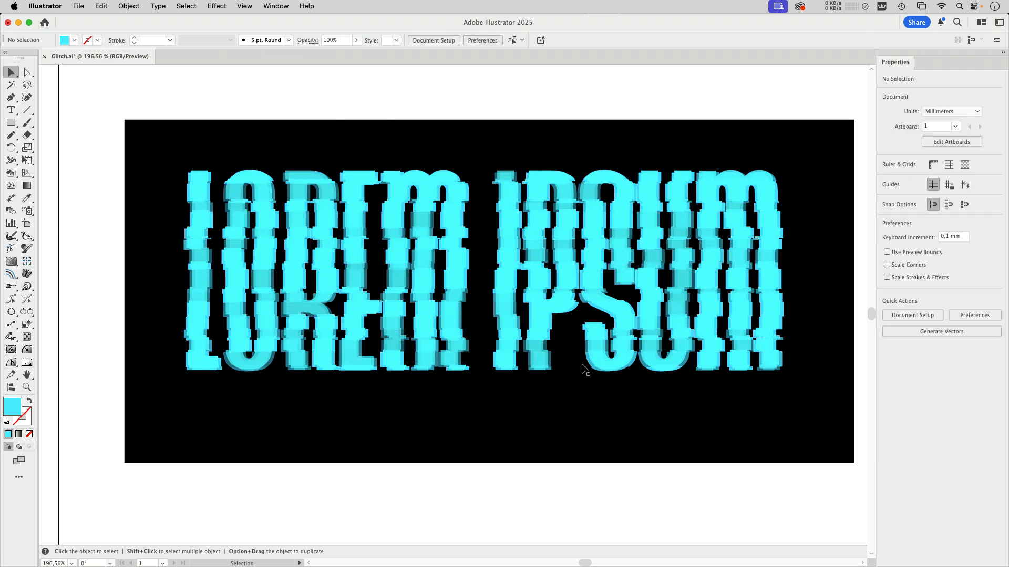
Step: Place a new black "Lorem ipsum" point text beside the artboard and scale it to about 152 × 64 mm
scroll(467, 266, down, 10)
scroll(512, 282, down, 10)
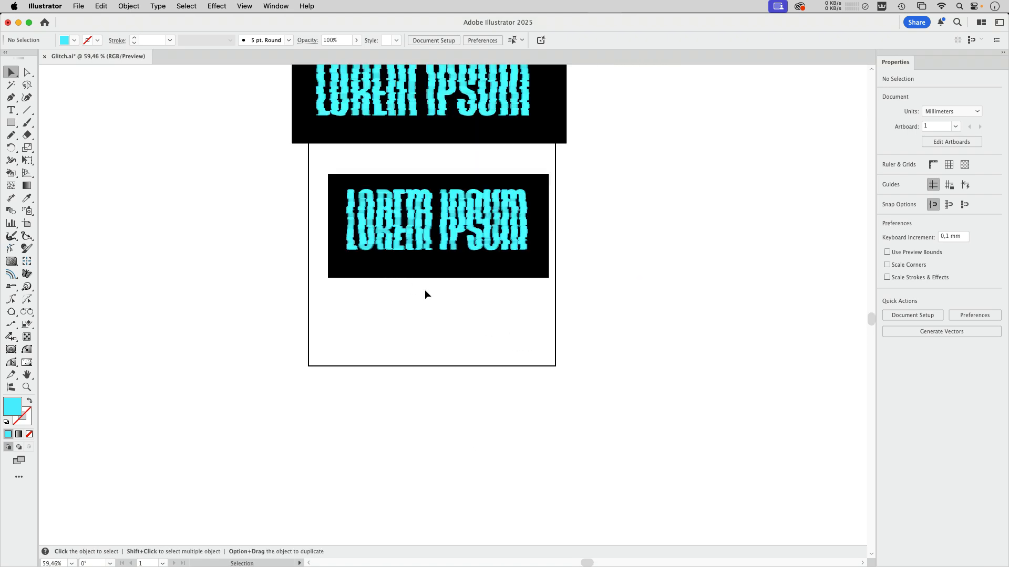
key(t)
scroll(329, 317, down, 3)
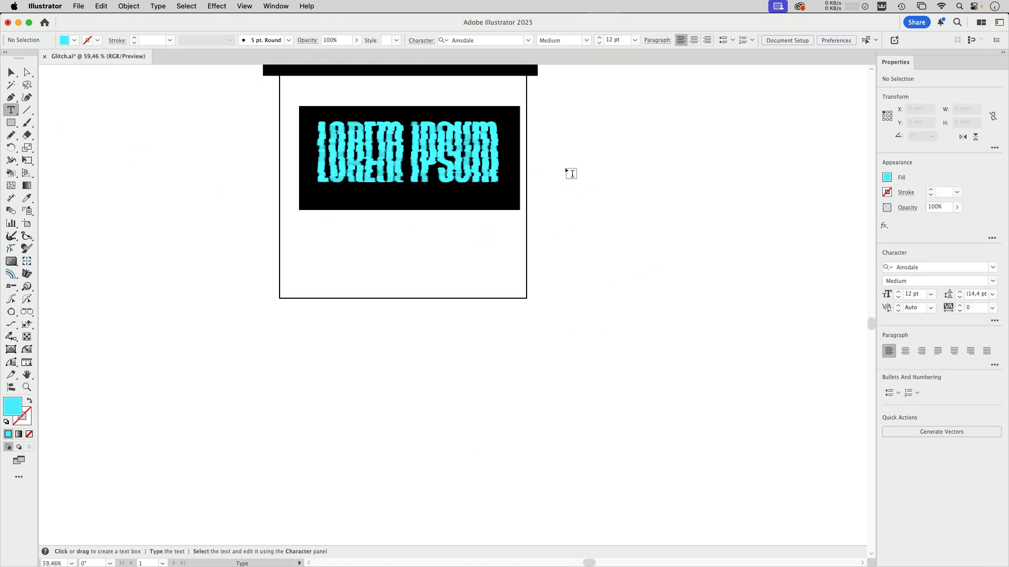
click(12, 72)
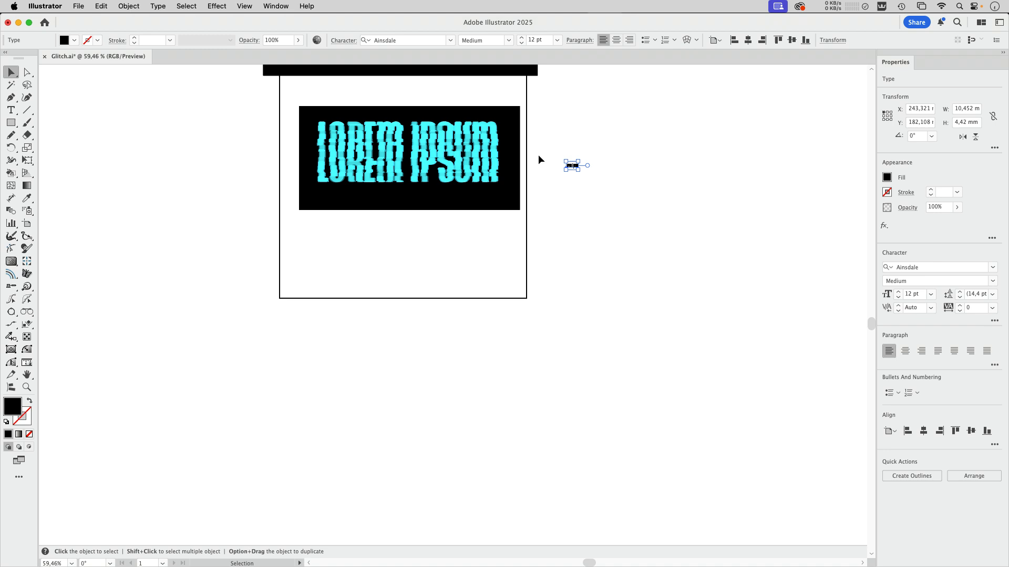
drag(579, 171, 745, 238)
Step: Change the new text to UPPERCASE and convert it to outlines
click(129, 6)
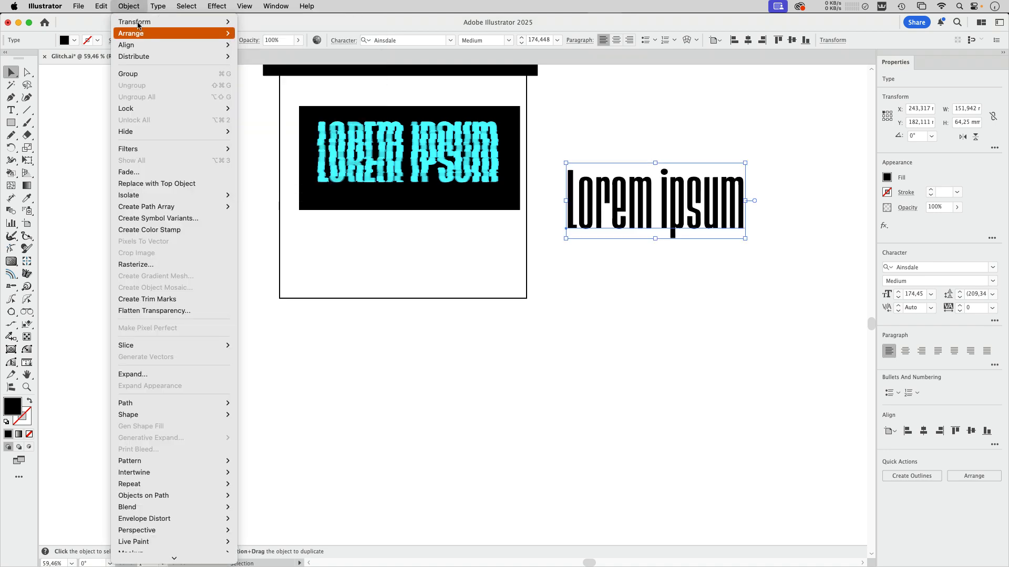
mouse_move(157, 6)
mouse_move(252, 212)
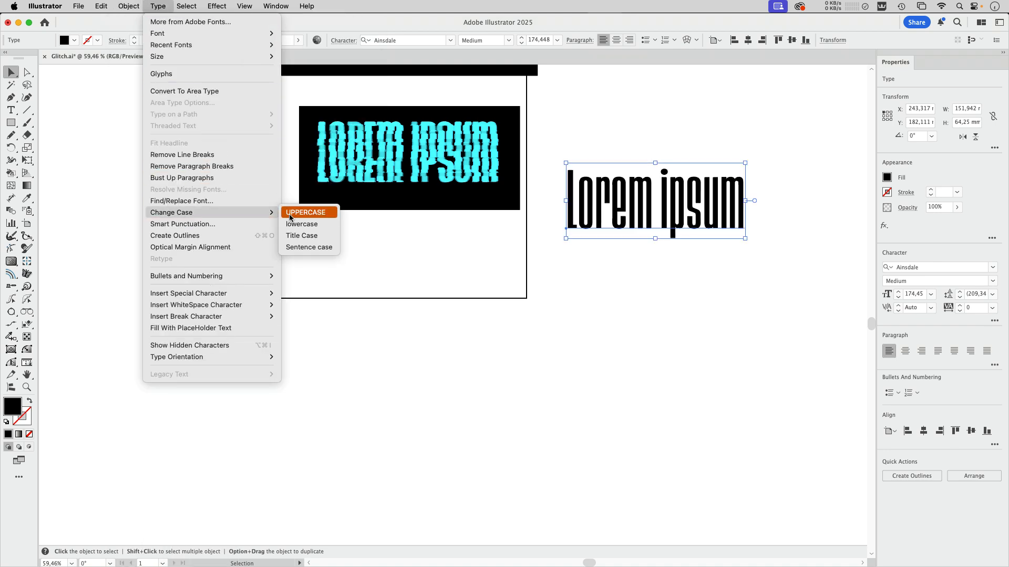
click(289, 218)
scroll(453, 412, up, 5)
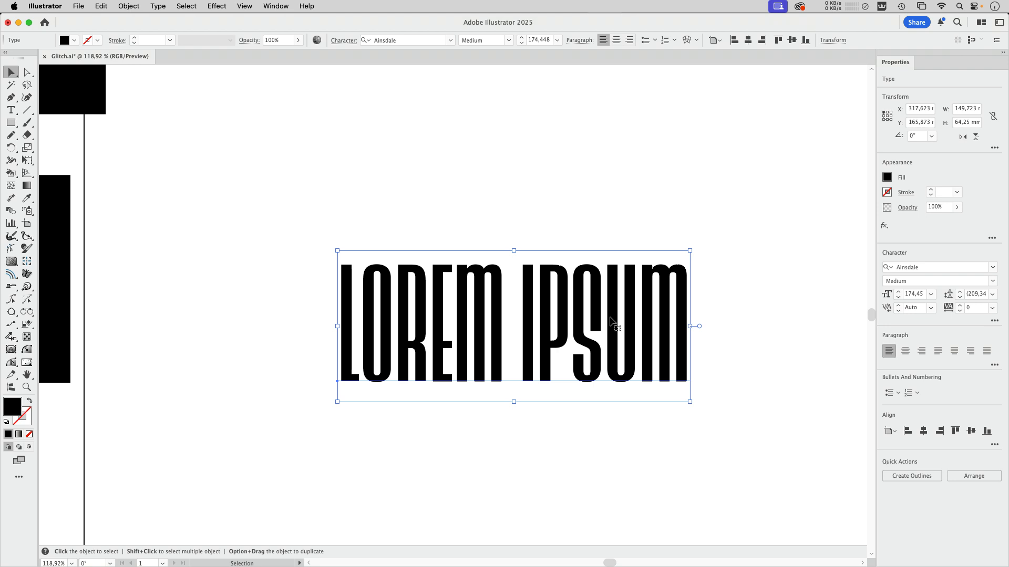
key(super+shift+o)
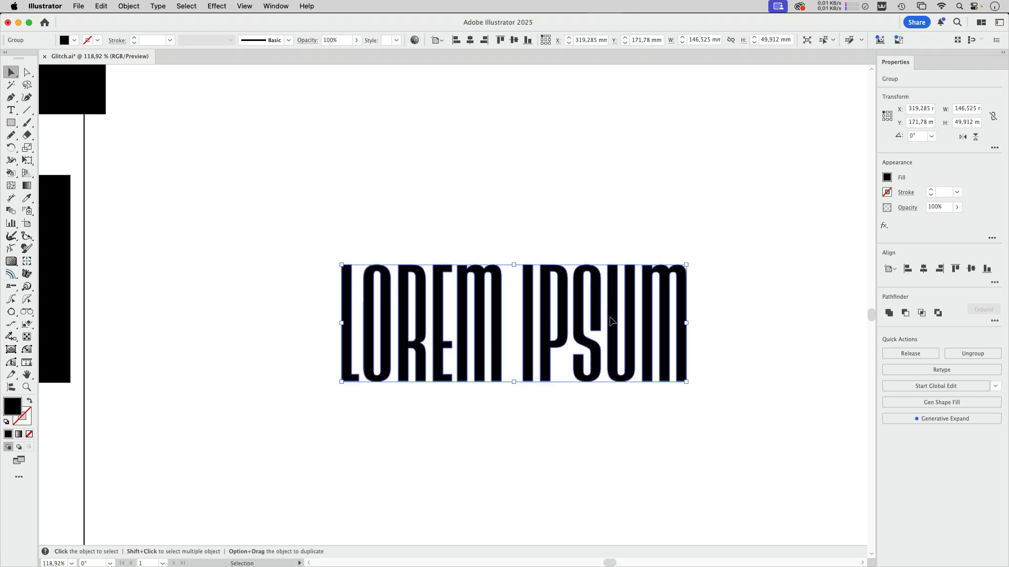
click(541, 201)
Step: Draw a horizontal line about 156 mm long across the top of the outlined lettering and repeat it at equal spacing well below the letters
click(27, 110)
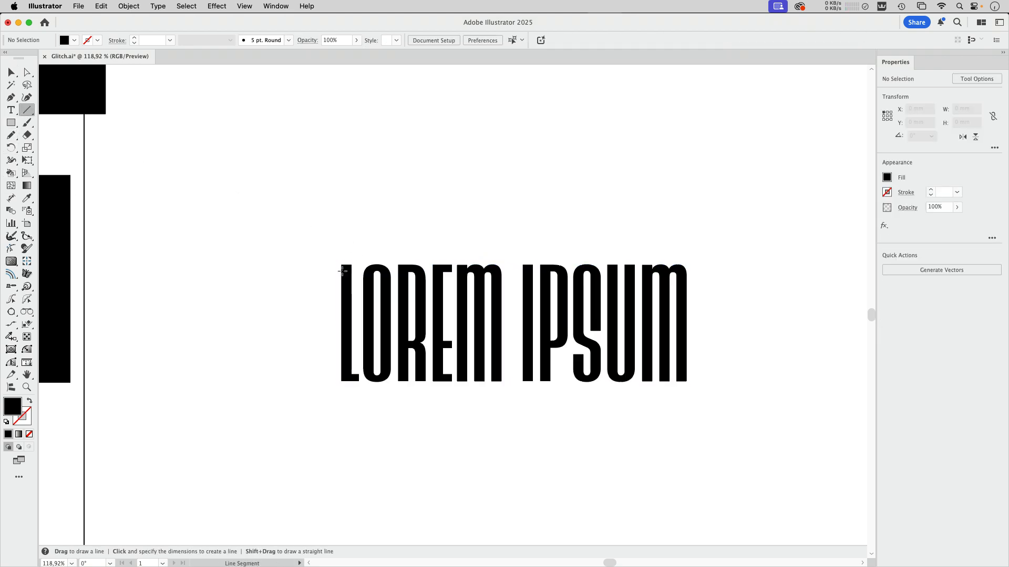
drag(332, 268, 701, 269)
click(8, 435)
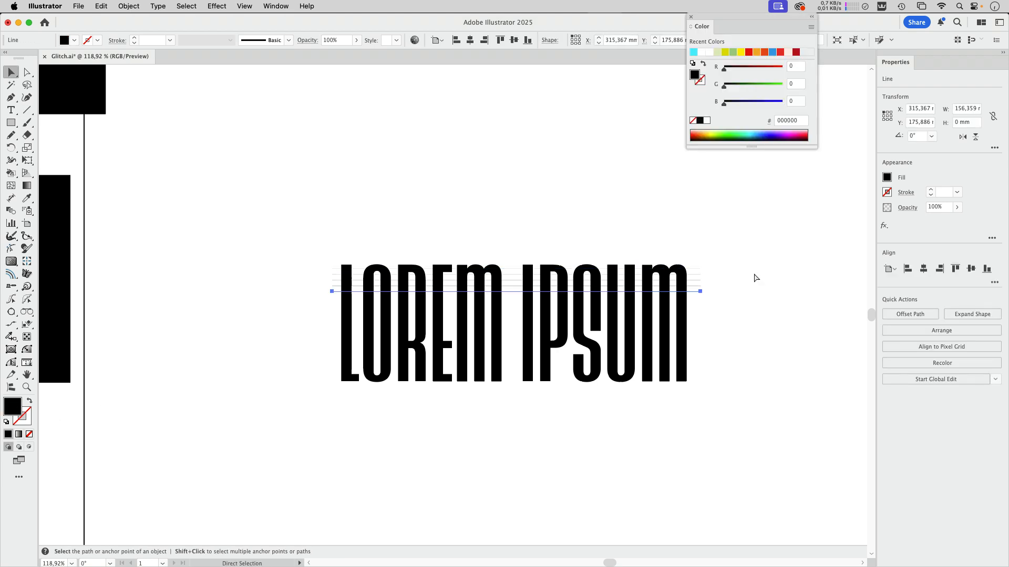
key(super+d)
key(super+d)
key(super+d)
key(super+d)
key(super+d)
key(super+d)
key(super+d)
key(super+d)
key(super+d)
key(super+d)
key(super+d)
key(super+d)
key(super+d)
key(super+d)
key(super+d)
key(super+d)
key(super+d)
key(super+d)
key(super+d)
key(super+d)
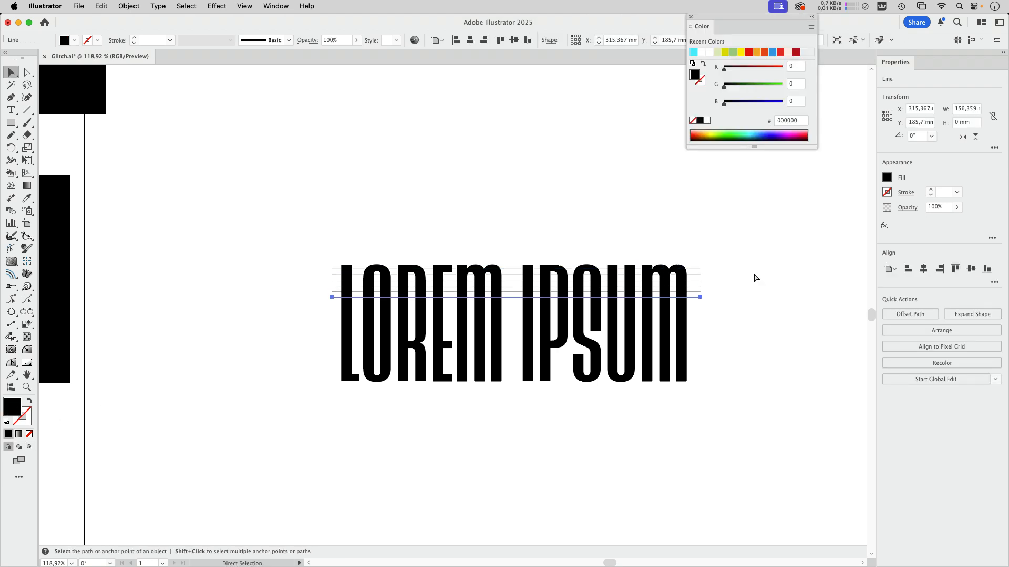
key(super+d)
key(super+d)
key(super+d)
key(super+d)
key(super+d)
key(super+d)
key(super+d)
key(super+d)
key(super+d)
key(super+d)
key(super+d)
key(super+d)
key(super+d)
key(super+d)
key(super+d)
key(super+d)
key(super+d)
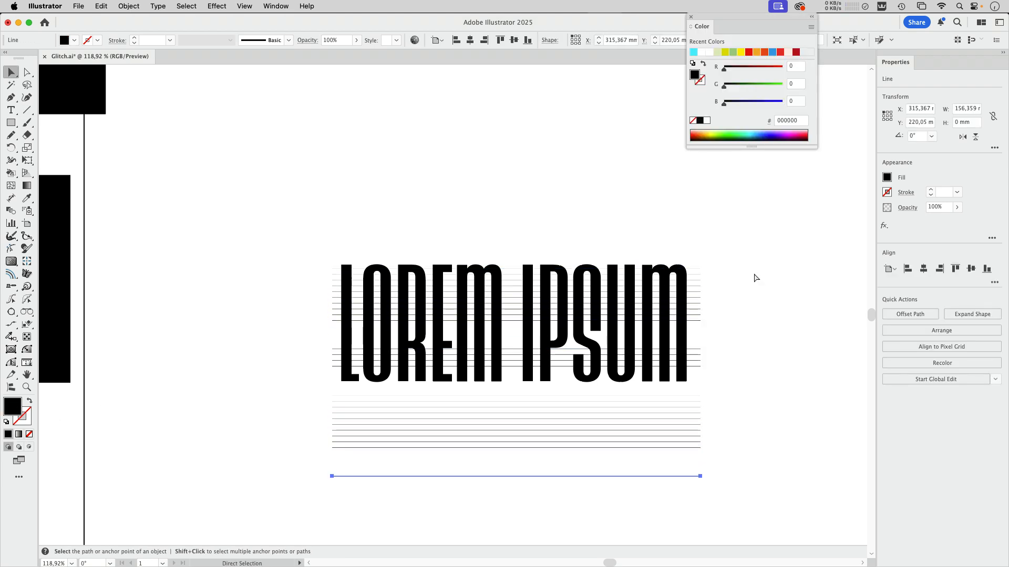
Step: Rotate the outlined lettering about 16° clockwise over the horizontal lines
click(600, 379)
drag(691, 261, 686, 364)
key(r)
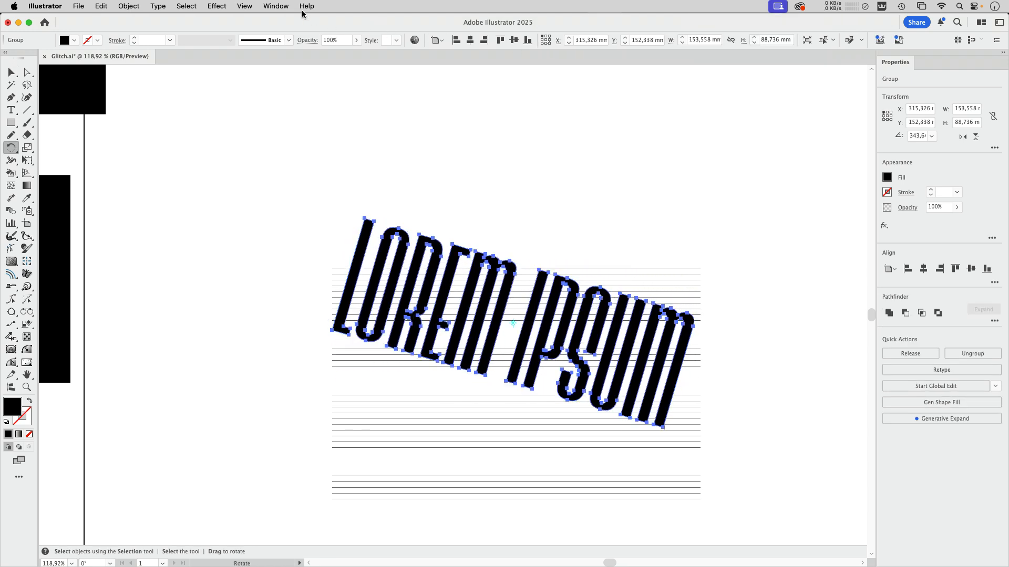
Step: Copy the lettering's rotation angle from its transform values and paste it as a small text note above the lettering
click(277, 5)
scroll(307, 515, down, 4)
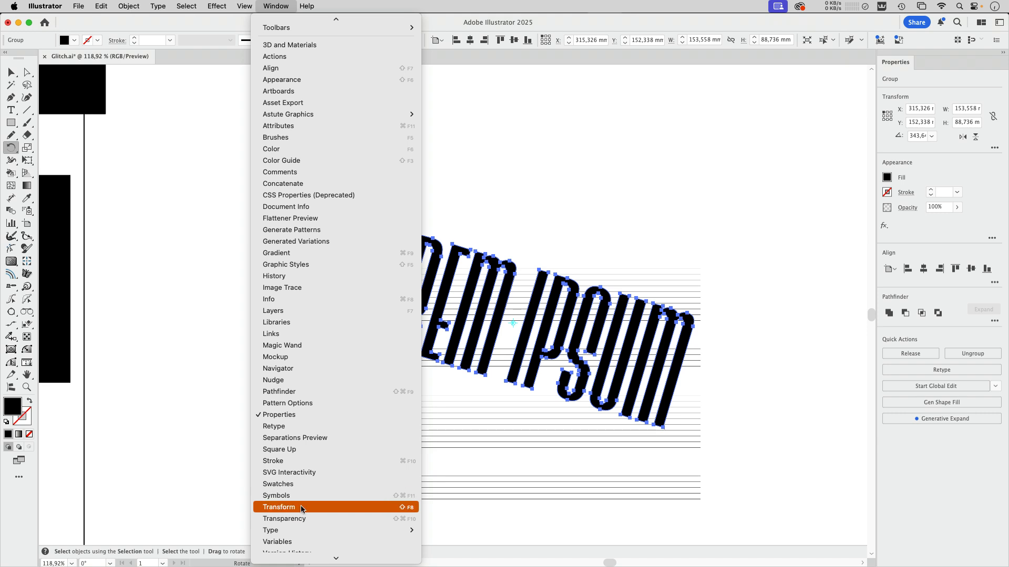
click(302, 507)
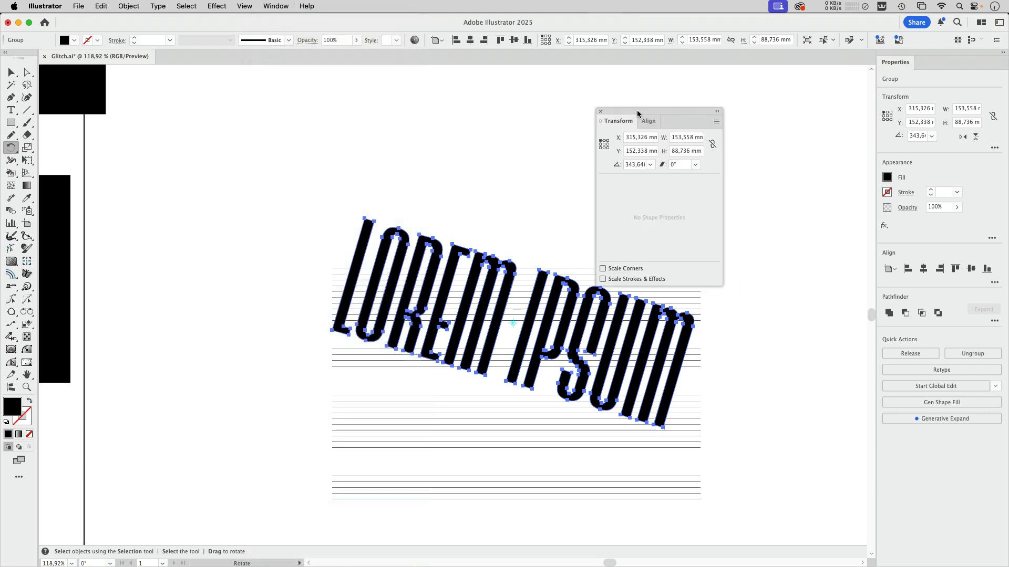
drag(637, 109, 770, 86)
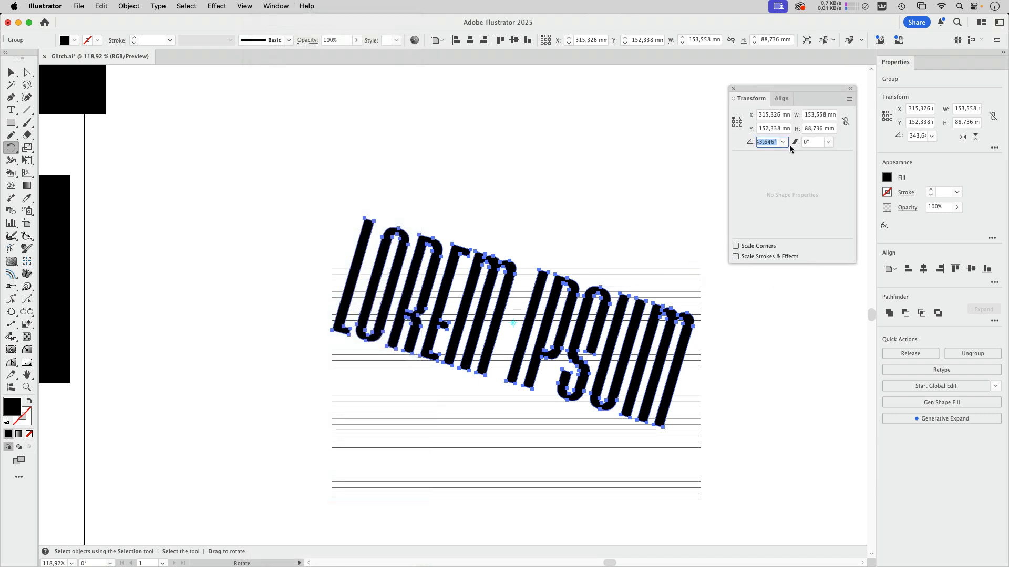
click(10, 110)
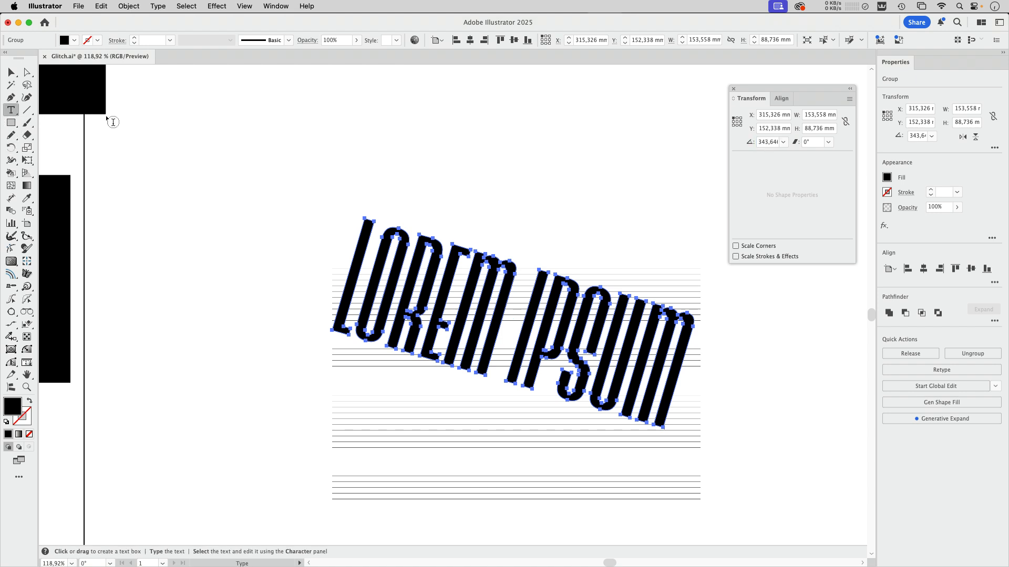
click(580, 109)
text(343,6469)
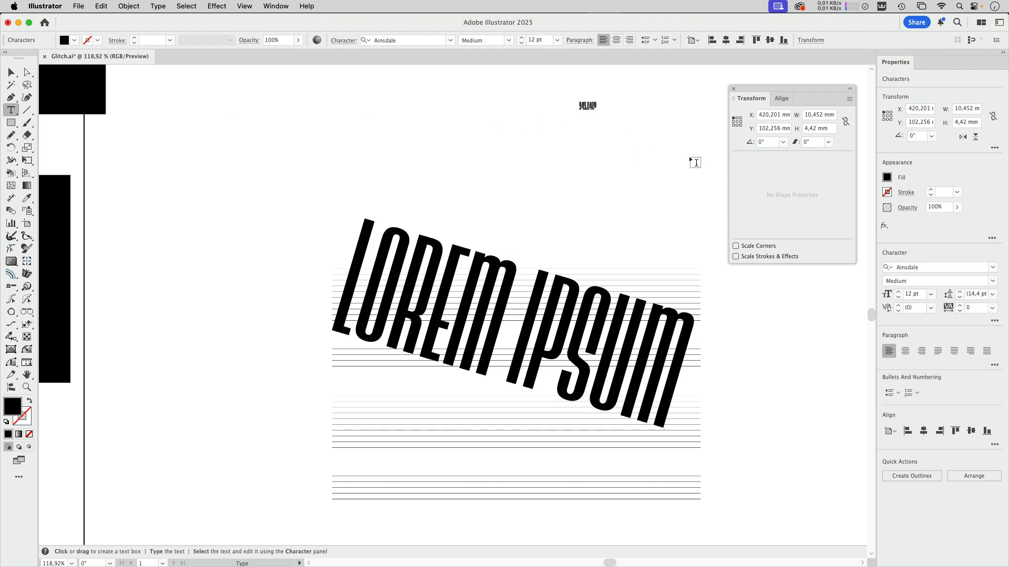
key(Escape)
Step: Move the rotated lettering down within the line grid, then select lettering and lines together and split them with Pathfinder Divide
drag(466, 251, 470, 312)
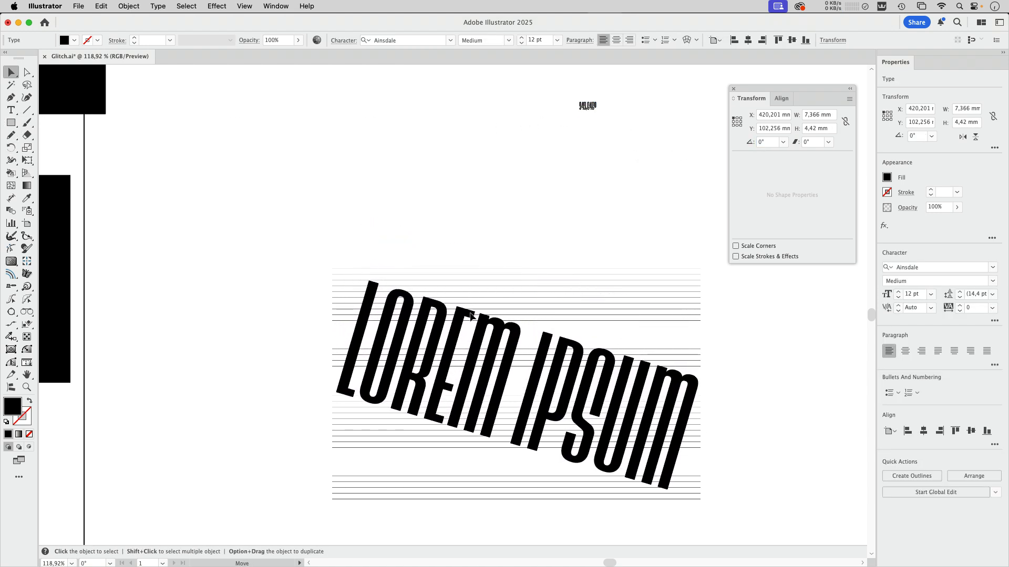
click(399, 286)
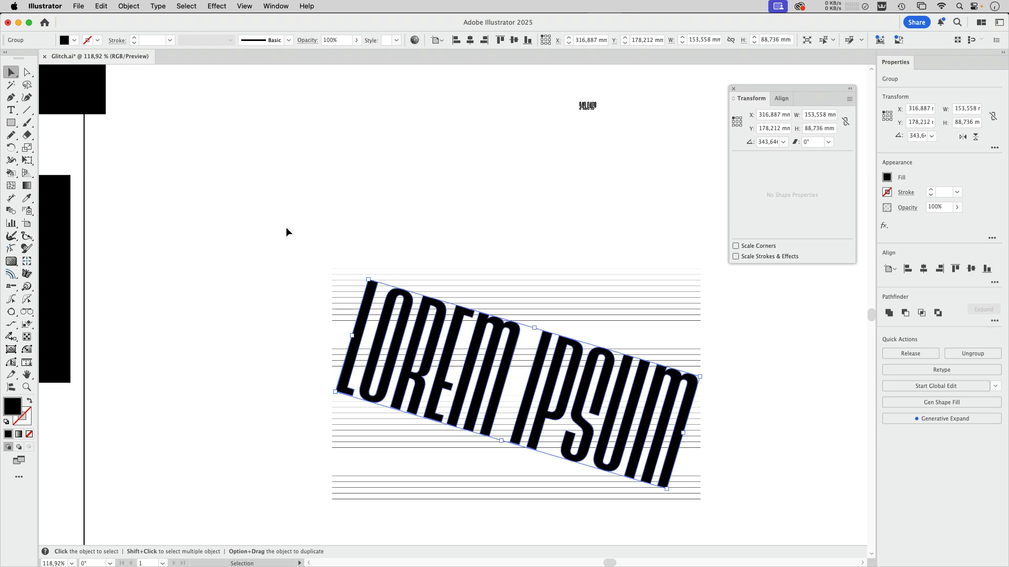
drag(271, 236, 720, 528)
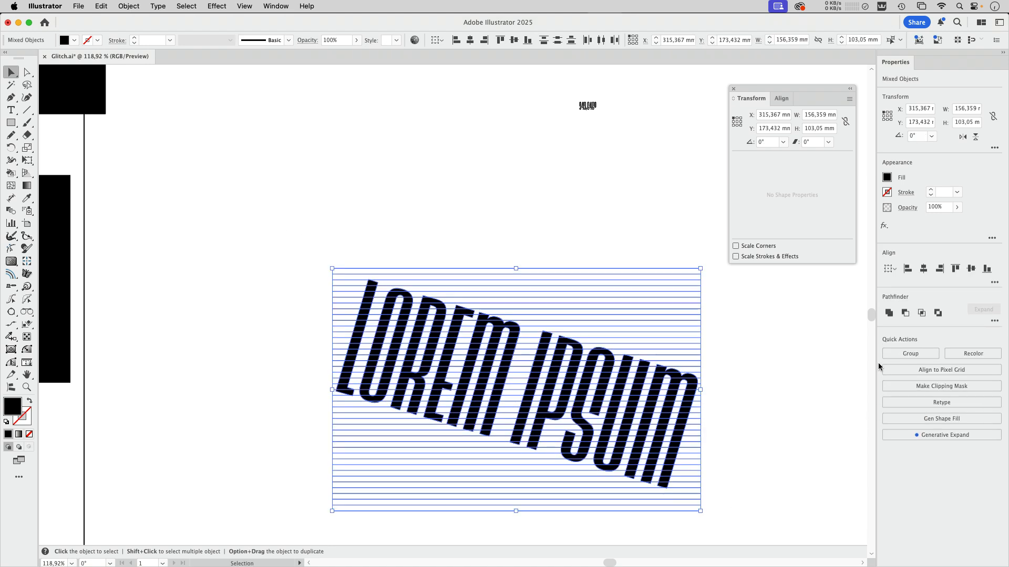
click(995, 321)
click(885, 377)
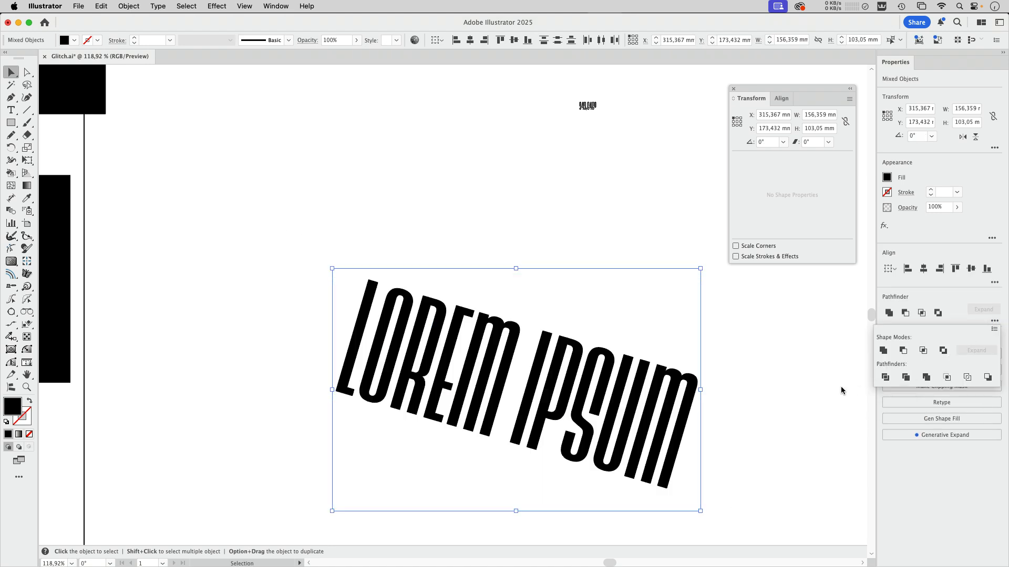
click(747, 379)
Step: Ungroup the divided lettering into separate slices
click(125, 5)
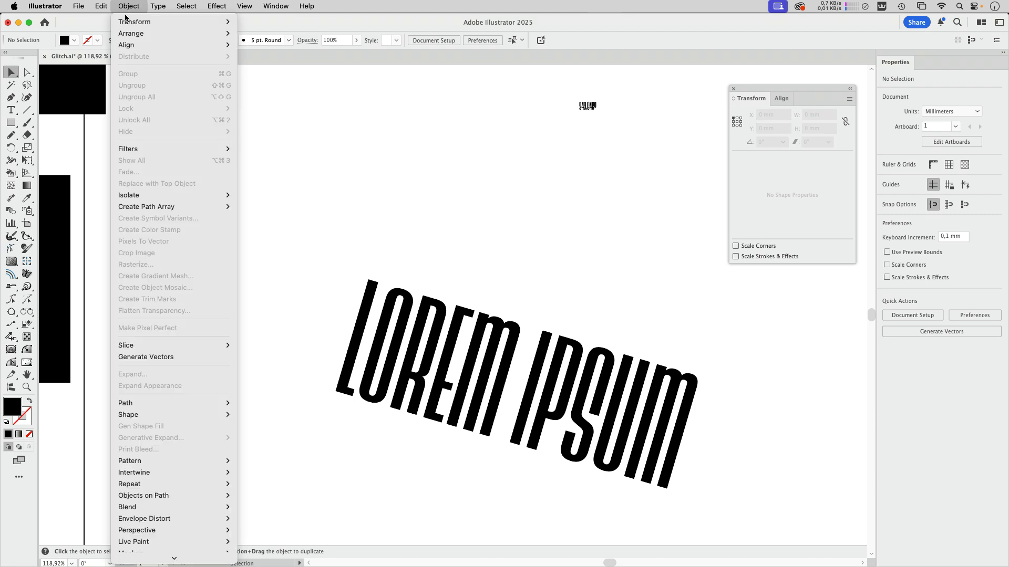
click(126, 5)
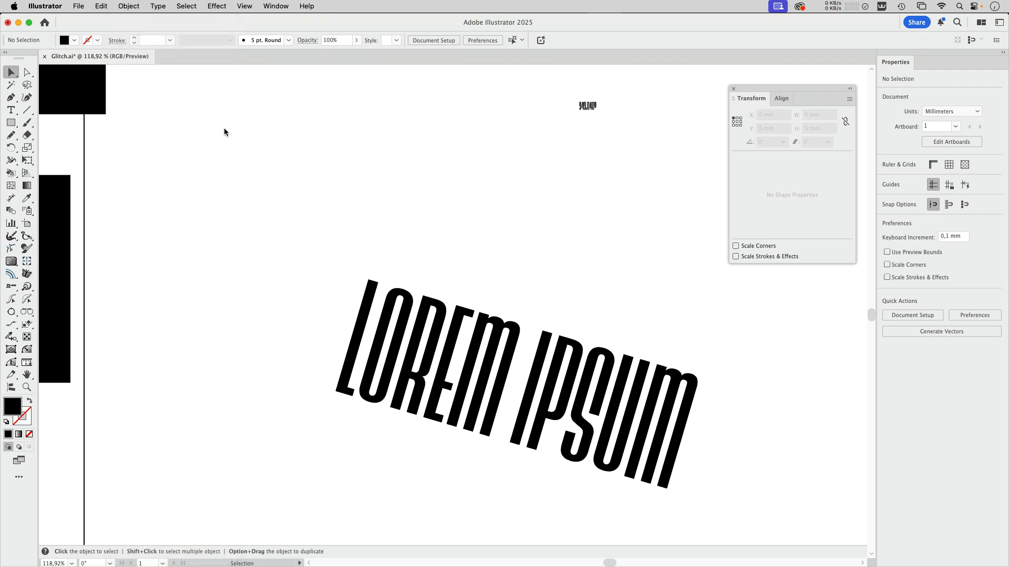
click(415, 350)
click(129, 6)
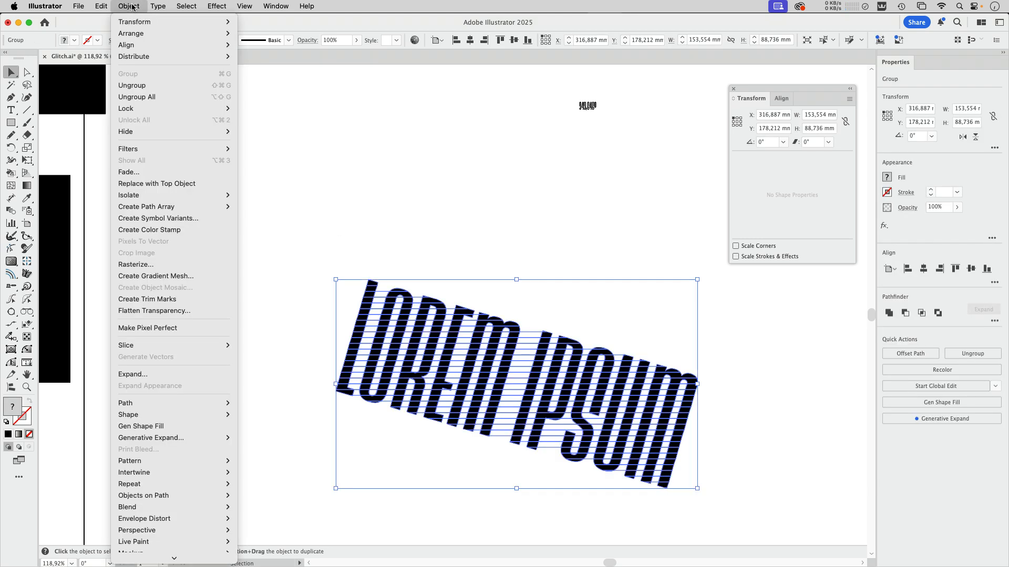
click(139, 85)
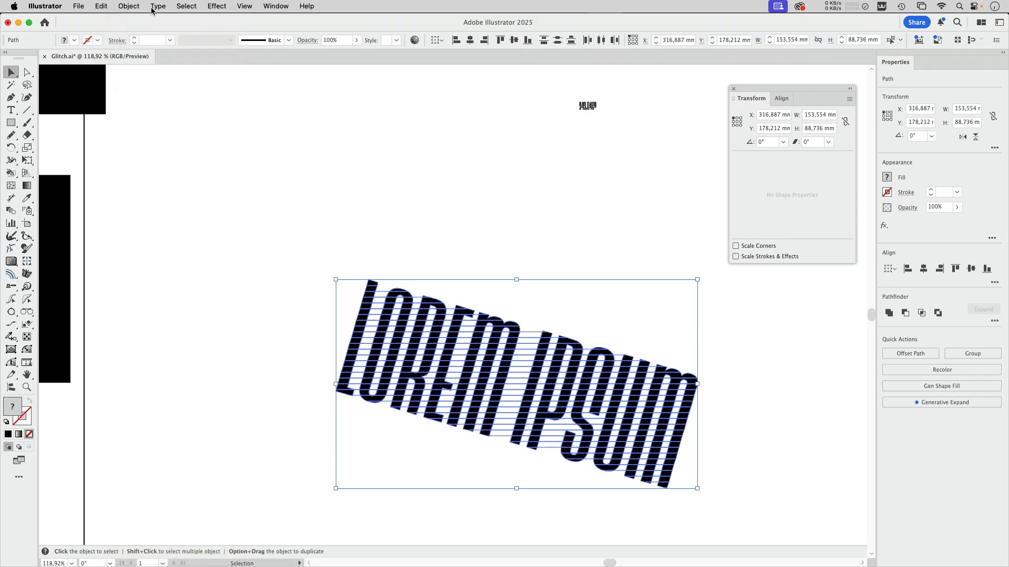
Step: Shift the lettering slices randomly with Transform Each, using a horizontal move of about 2.82 mm with Random and Preview enabled
click(157, 6)
mouse_move(130, 6)
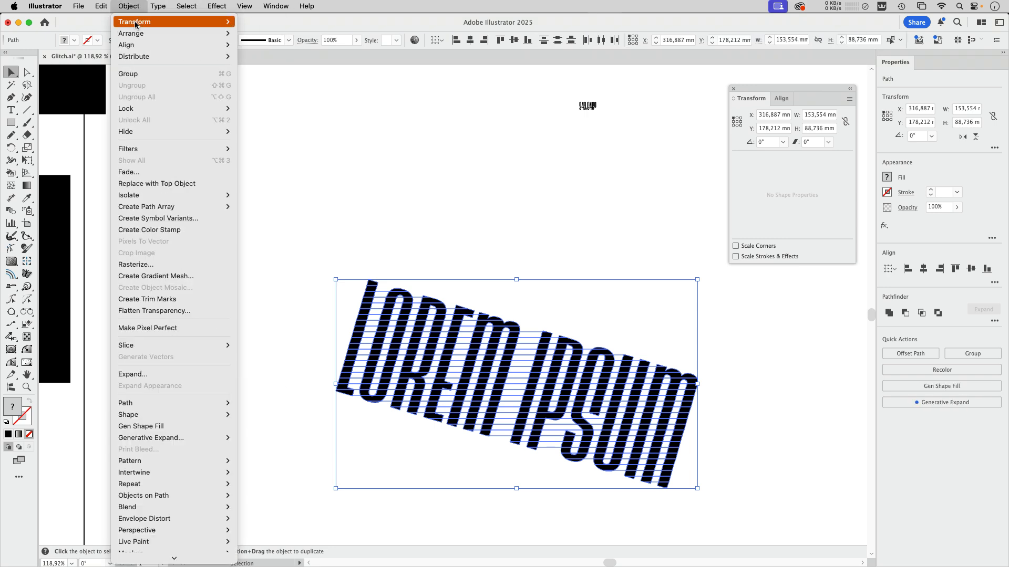
mouse_move(178, 21)
click(269, 166)
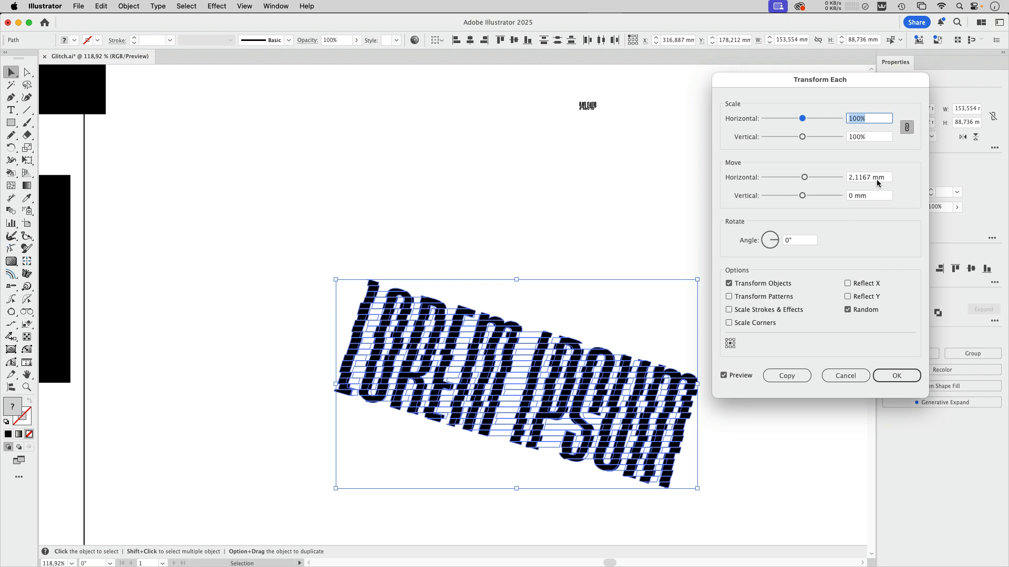
drag(807, 179, 808, 178)
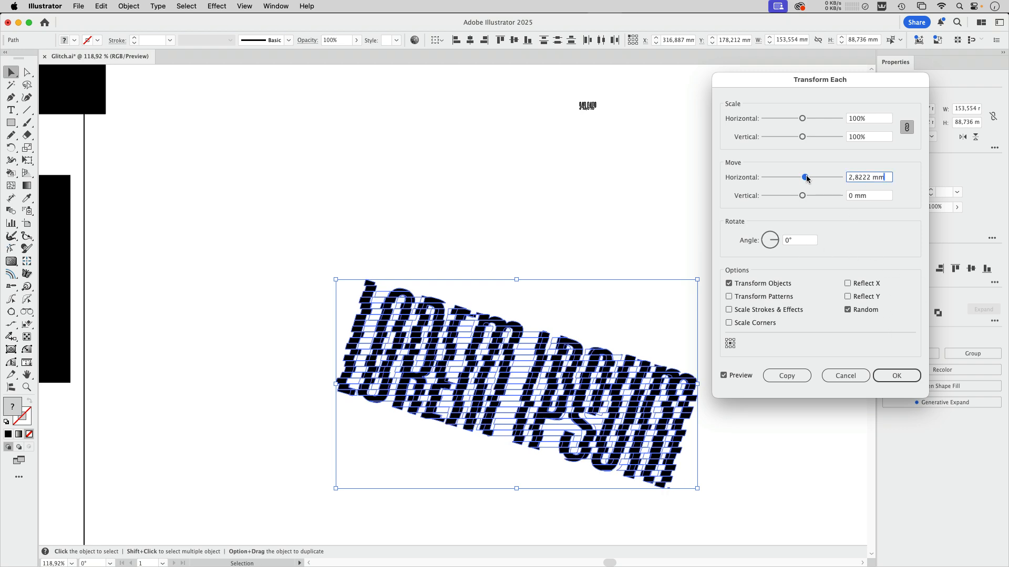
click(896, 375)
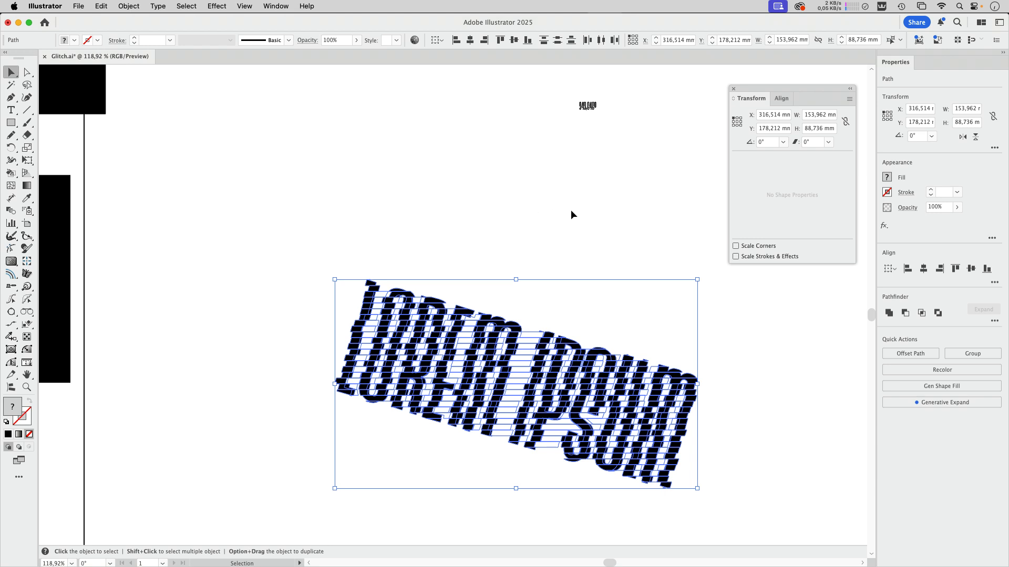
Step: Move the small angle note farther right above the lettering and copy its entire text
drag(590, 106, 670, 148)
double_click(669, 149)
key(super+a)
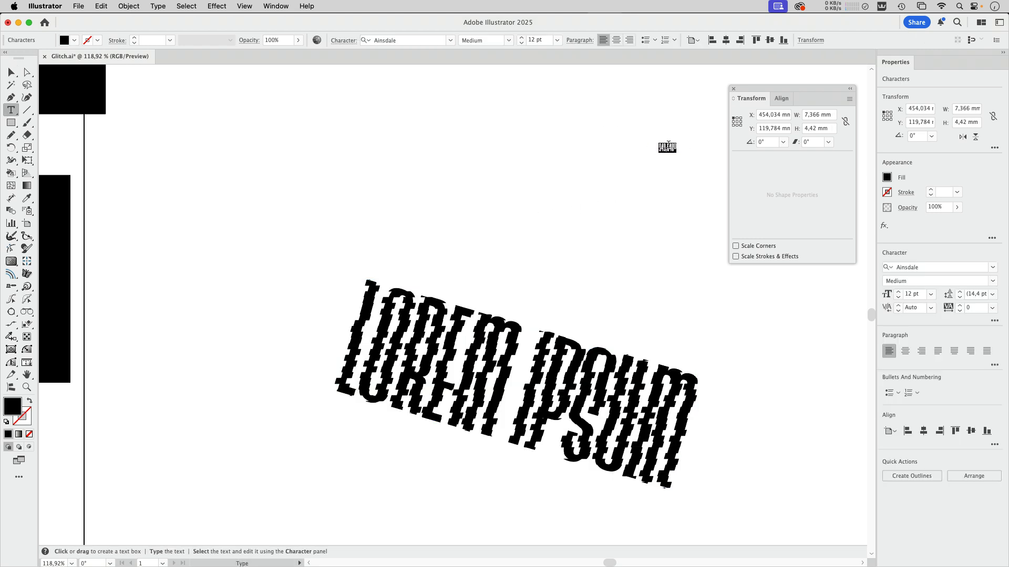
key(super+c)
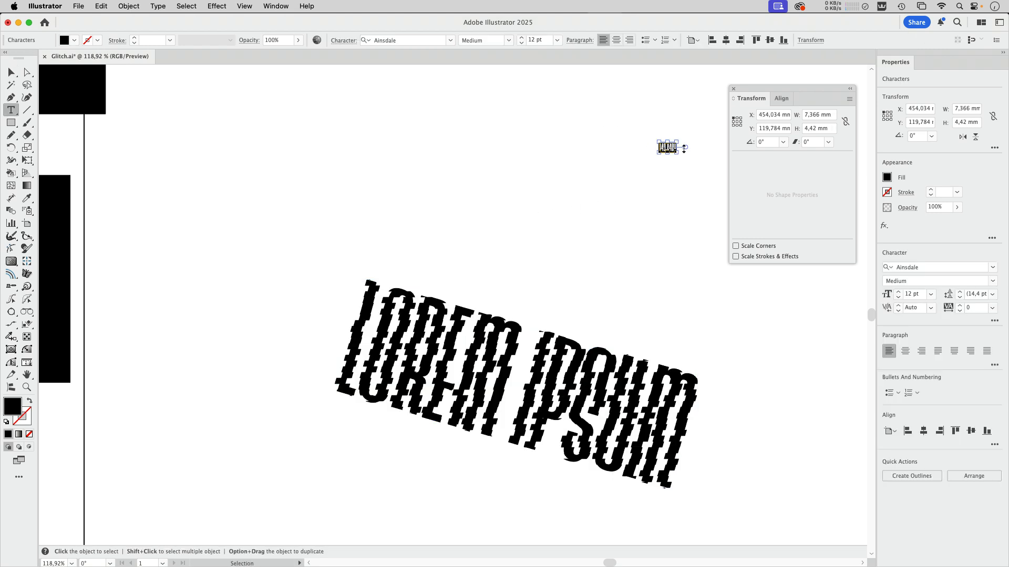
Step: Rotate the small angle note by the negative of the copied angle
click(767, 142)
text(-)
key(super+v)
key(Return)
key(Escape)
Step: Group all the glitched lettering slices and level the group by rotating it 16.354° counter-clockwise, using the negative of the copied angle
click(511, 340)
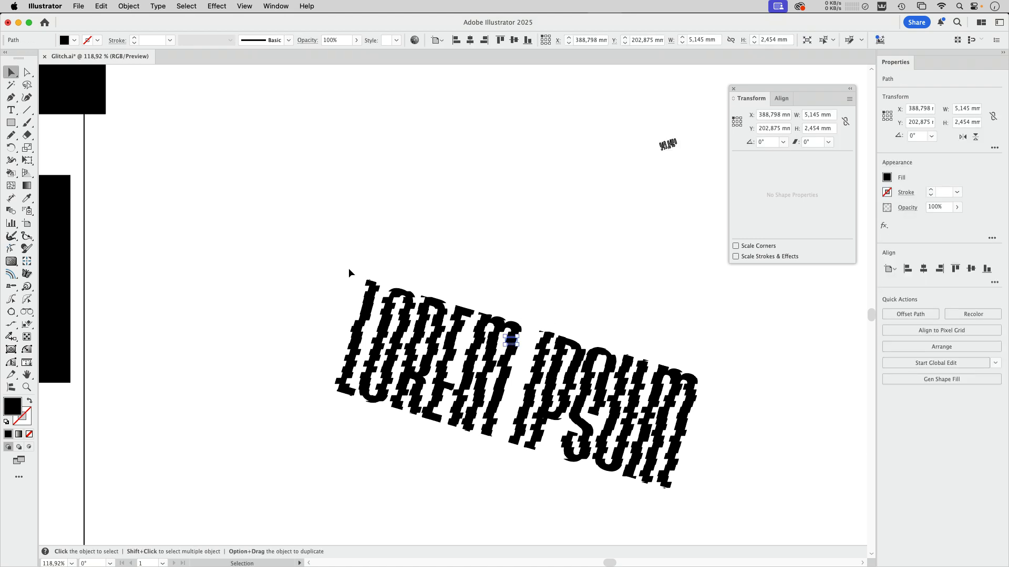
drag(304, 258, 765, 525)
key(a)
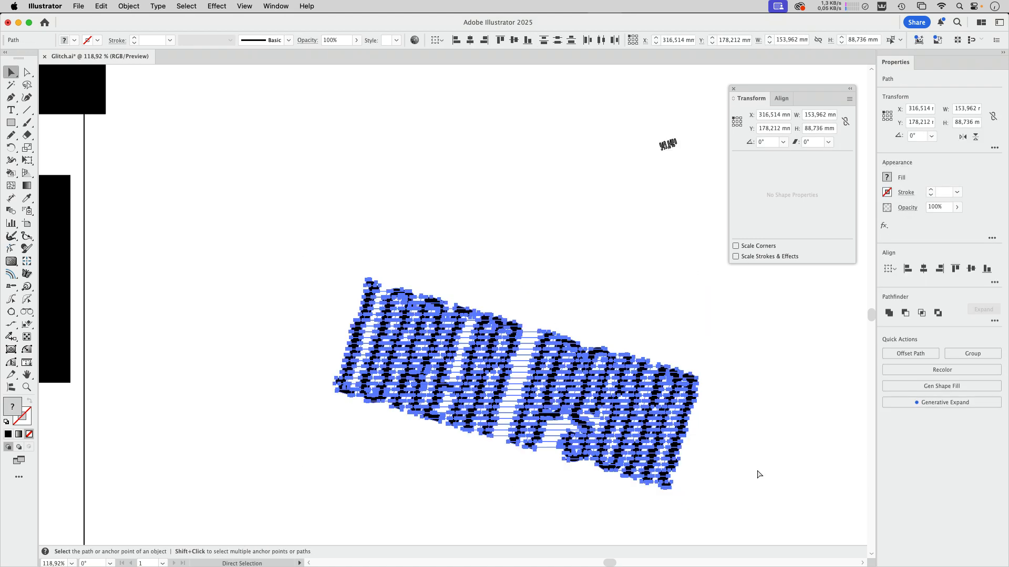
key(super+g)
key(v)
click(767, 142)
text(-)
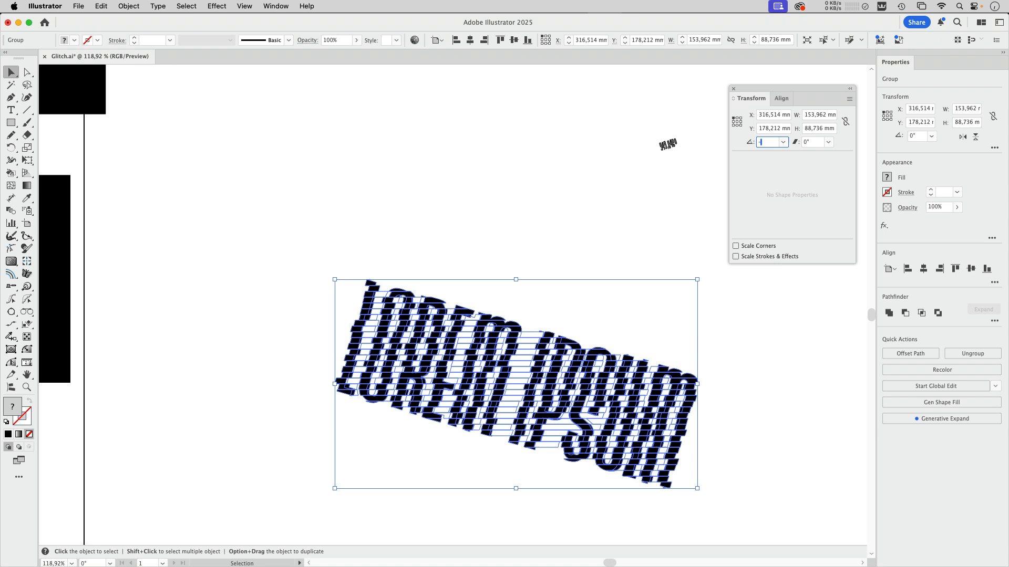
key(super+v)
key(Return)
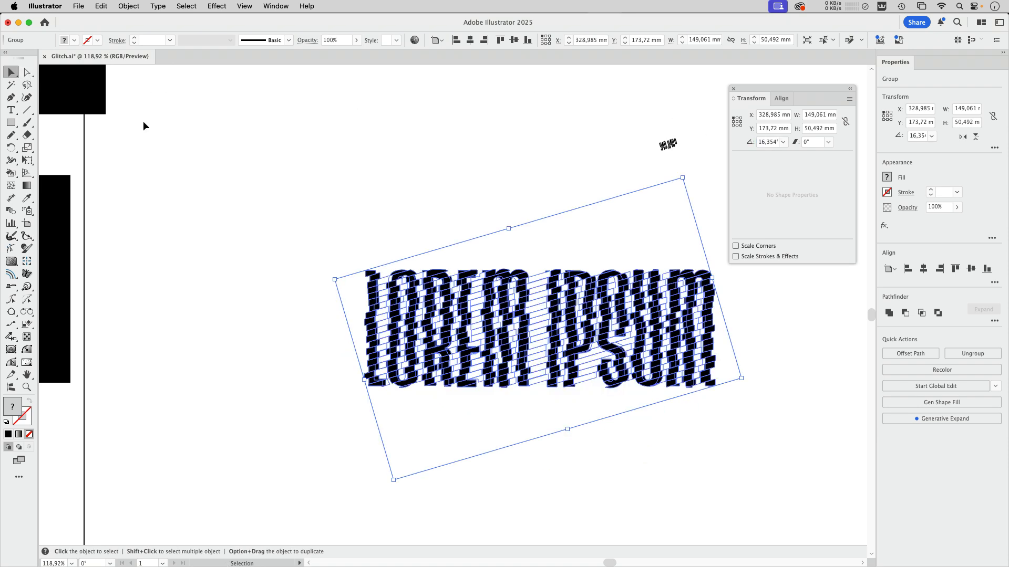
Step: Move the levelled lettering group about 39 mm left and 29 mm up, then deselect it
click(275, 162)
drag(525, 388, 433, 318)
click(434, 318)
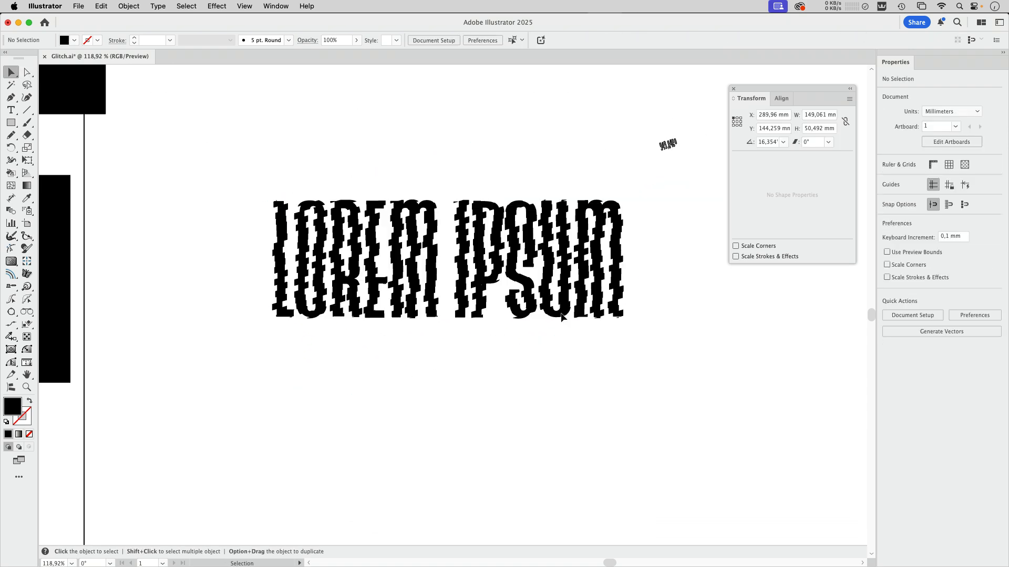